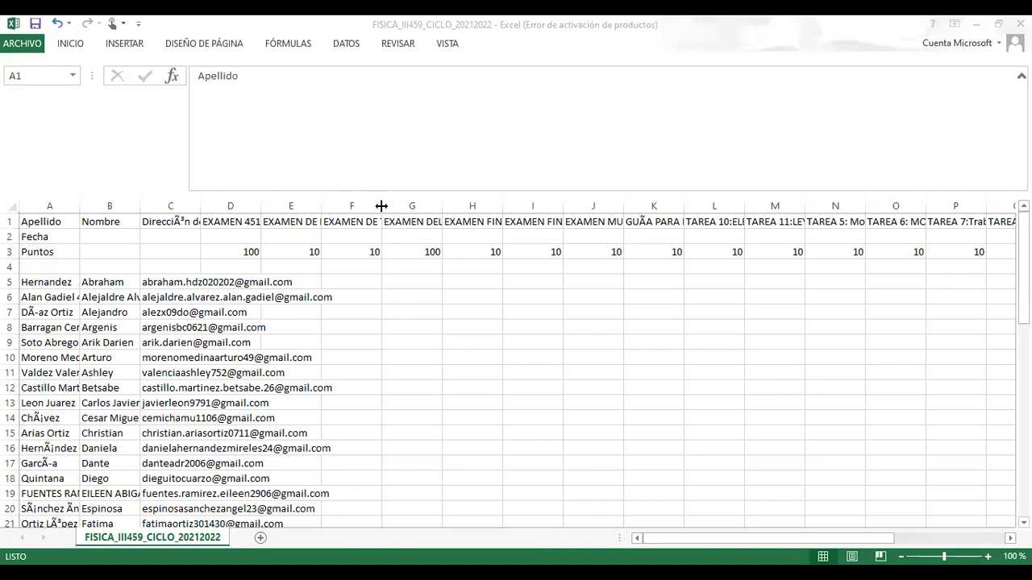
Step: Narrow columns F through K, holding the exam and study-guide grades, to roughly half their width or less
left_click_drag(381, 206, 346, 226)
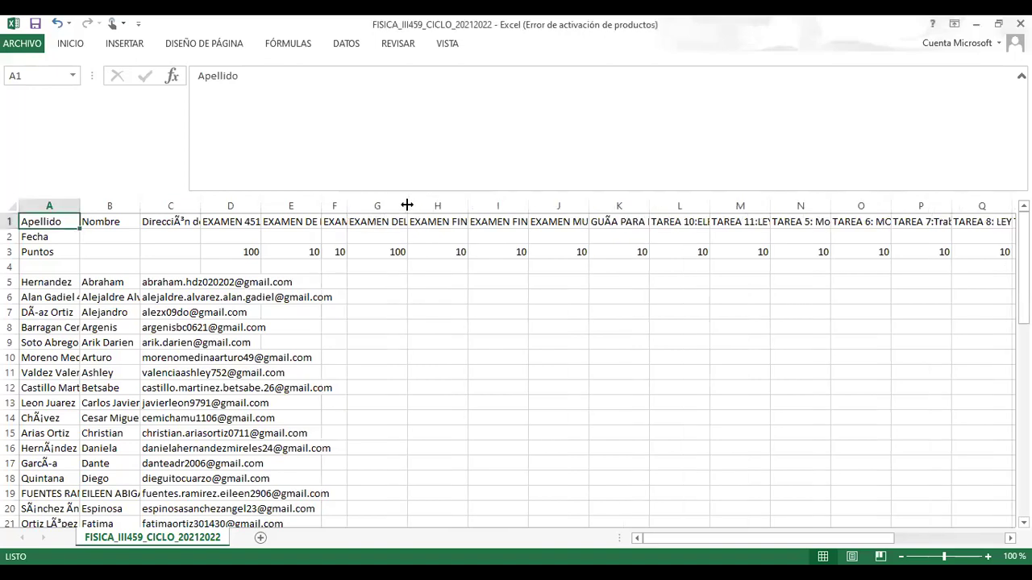
left_click_drag(407, 206, 368, 221)
left_click_drag(430, 207, 390, 228)
left_click_drag(452, 206, 412, 229)
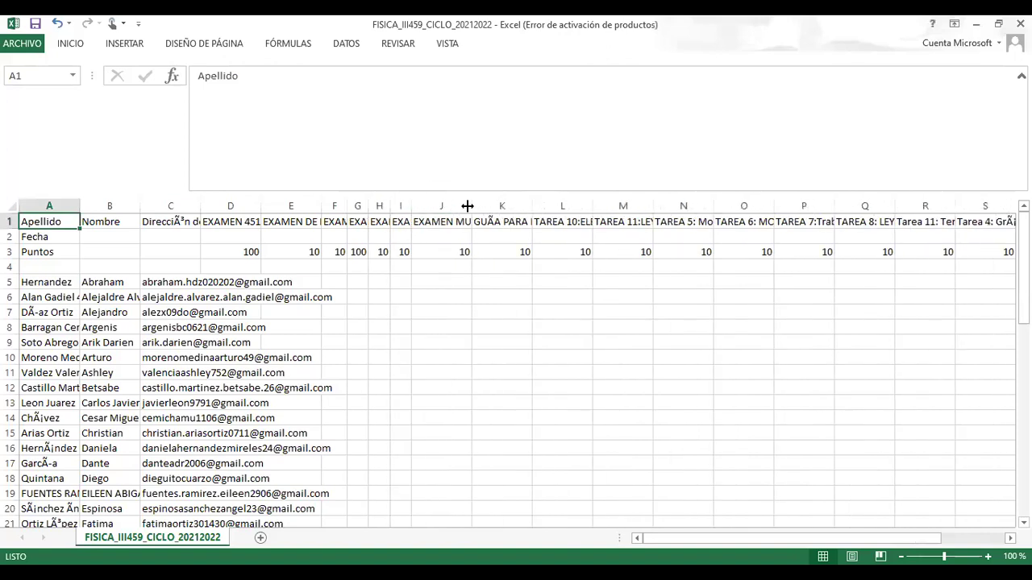
left_click_drag(466, 207, 433, 223)
left_click_drag(496, 204, 461, 228)
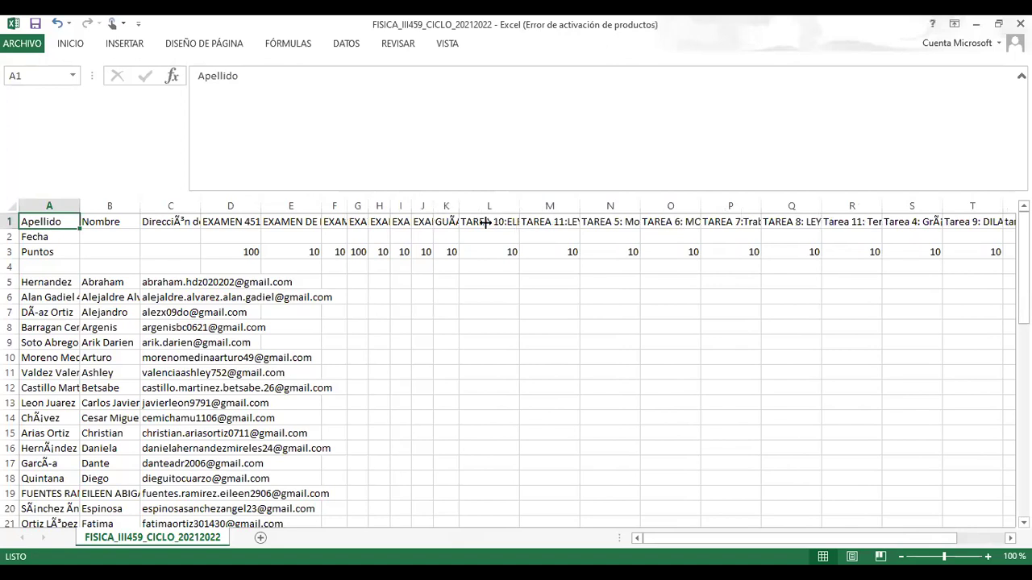
Step: Narrow the assignment columns L through U so the Tarea 1 and Tarea 2 columns fit in view beside the student names
left_click_drag(519, 207, 508, 229)
left_click_drag(569, 207, 534, 232)
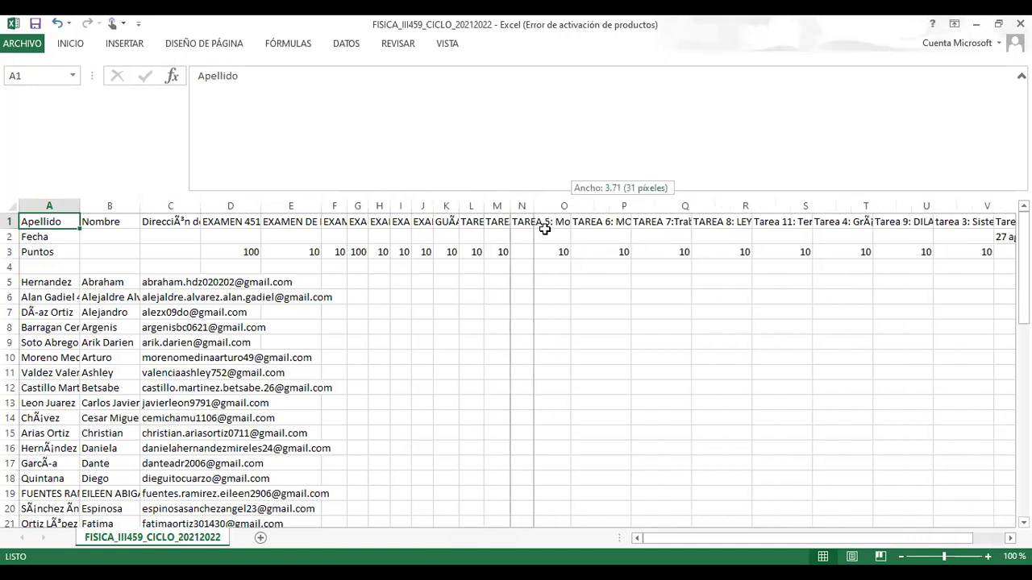
left_click_drag(596, 205, 559, 231)
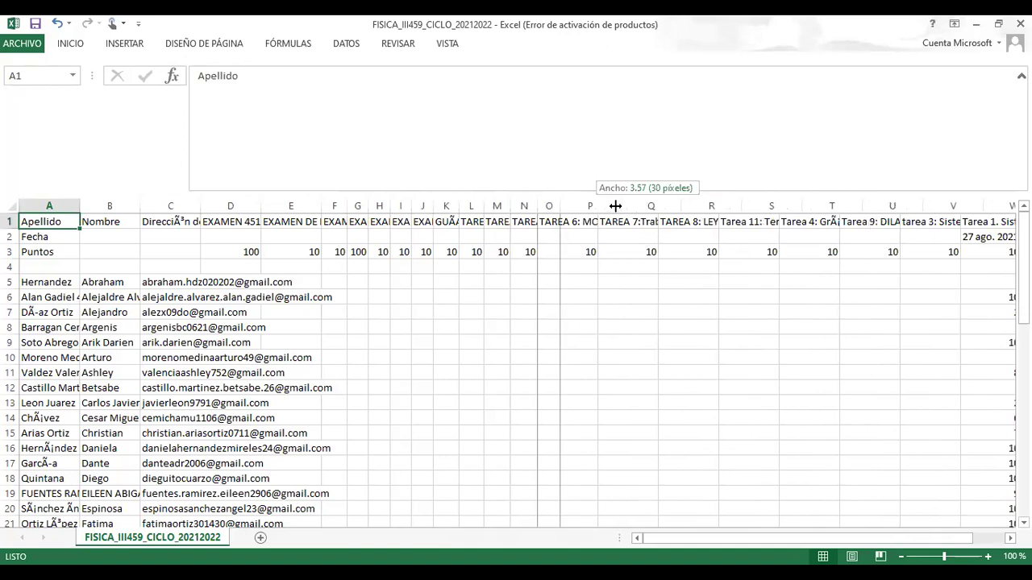
left_click_drag(622, 204, 583, 222)
left_click_drag(645, 206, 613, 230)
left_click_drag(676, 206, 633, 208)
left_click_drag(696, 206, 691, 230)
left_click_drag(753, 206, 721, 228)
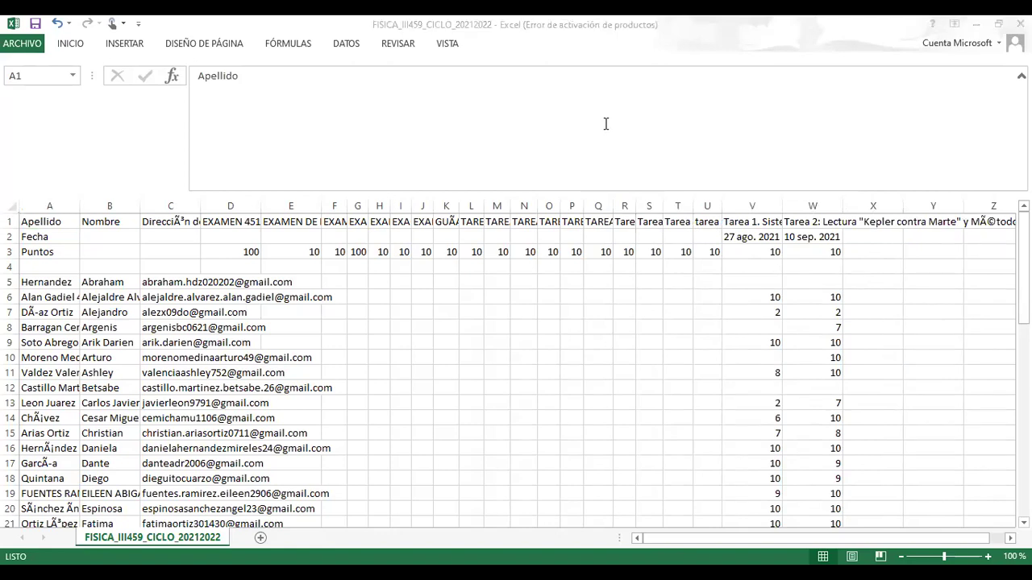
Step: Examine the Tarea 1 and Tarea 2 columns and highlight student rows 5, 8, 10 and 12 to check their grades
left_click(751, 207)
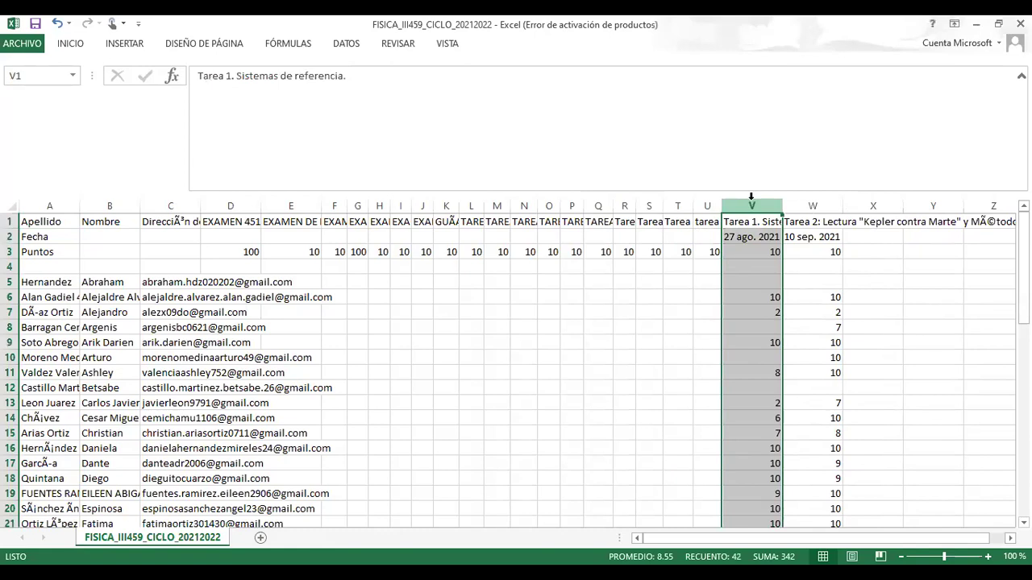
left_click(815, 202)
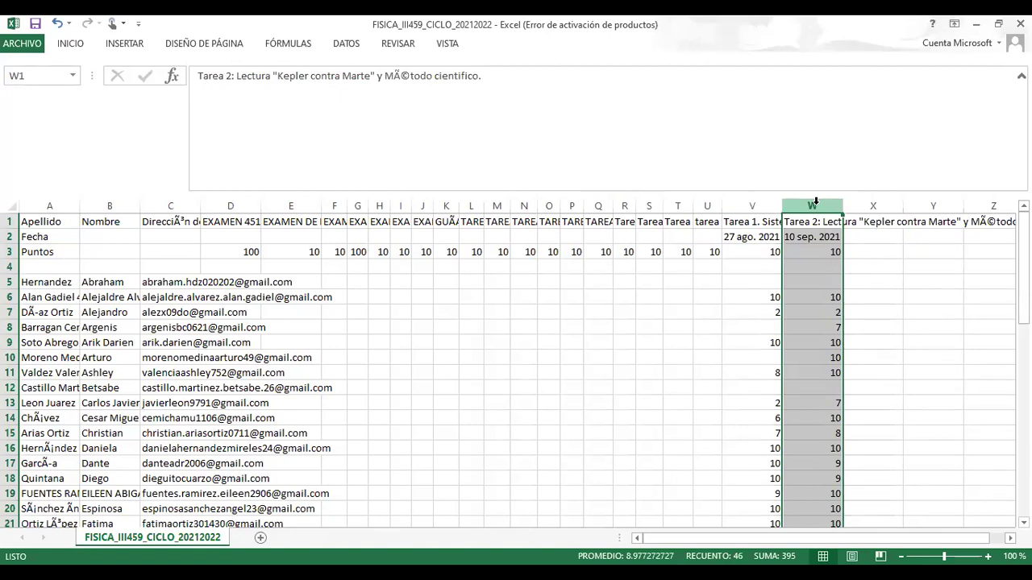
left_click(11, 281)
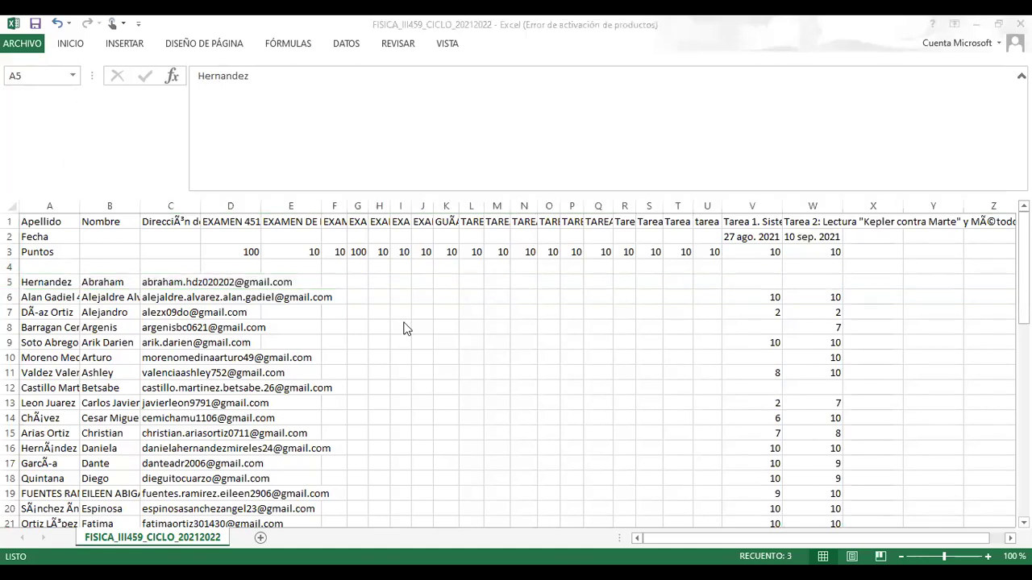
left_click(11, 328)
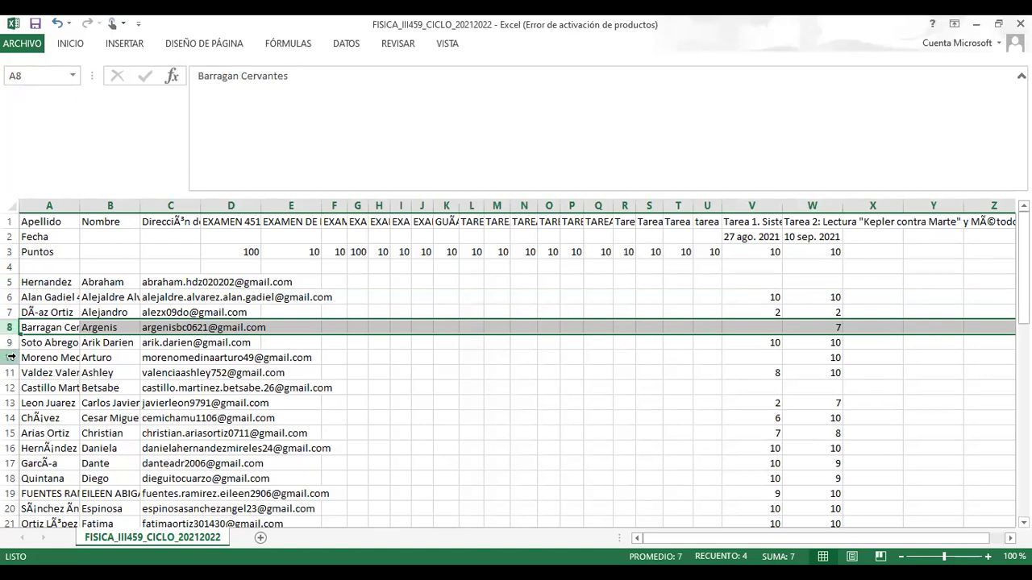
left_click(12, 357)
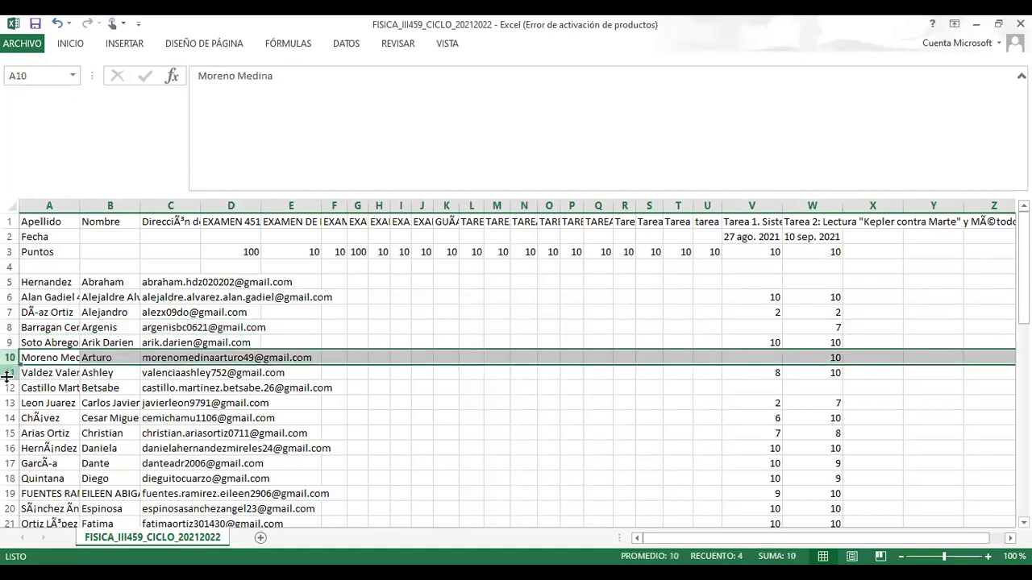
left_click(11, 388)
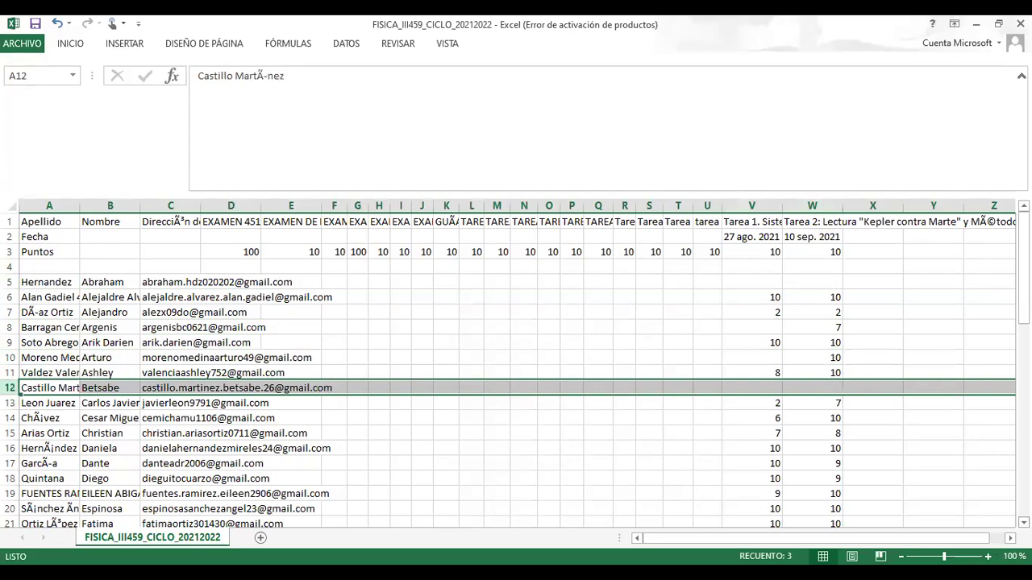
Step: Highlight student rows 22, 25, 31, 33, 34 and 38 one by one to check their Tarea 1 and Tarea 2 grades
scroll(516, 366, "down", 3)
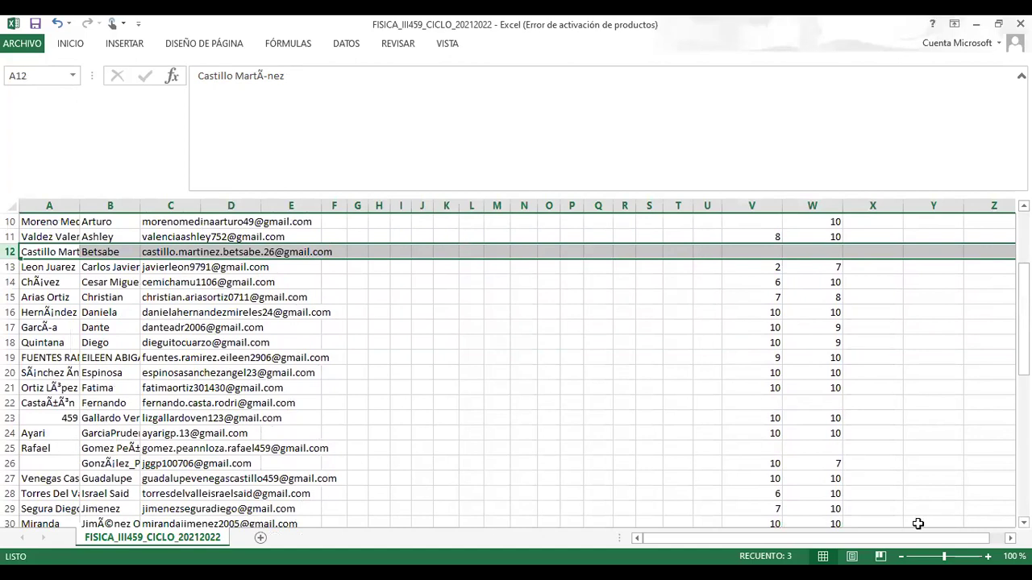
left_click(10, 403)
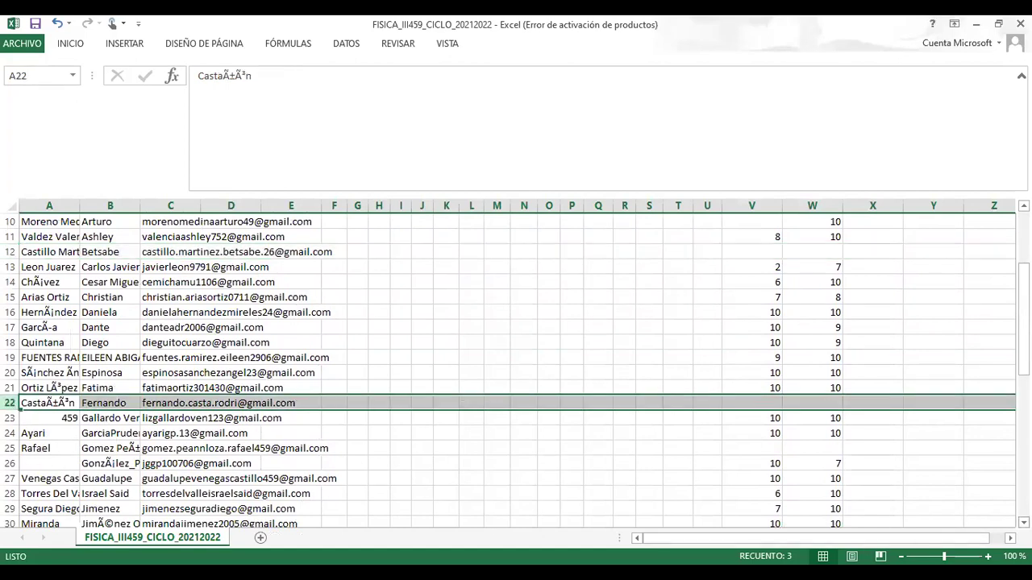
scroll(564, 403, "down", 2)
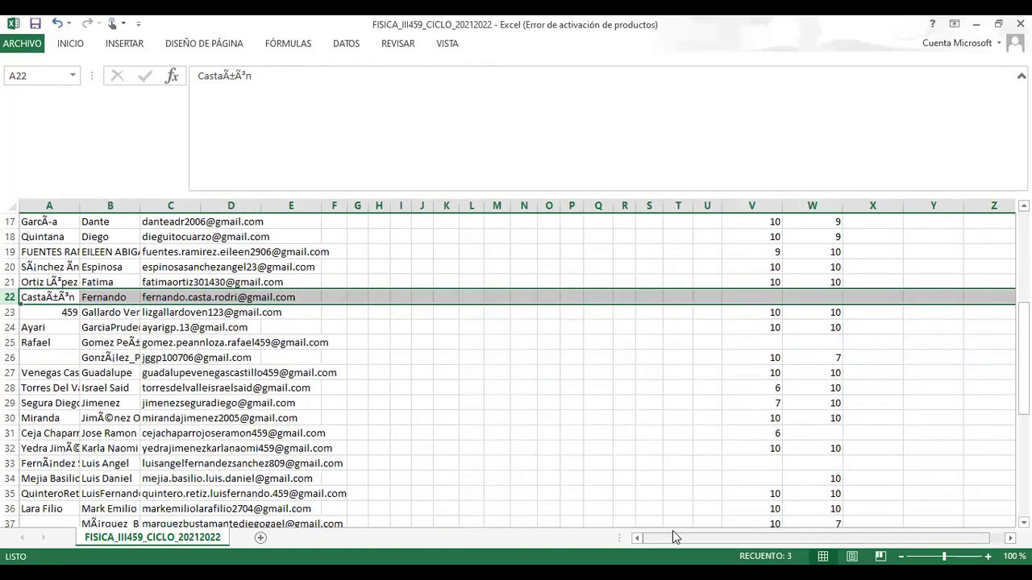
left_click(9, 342)
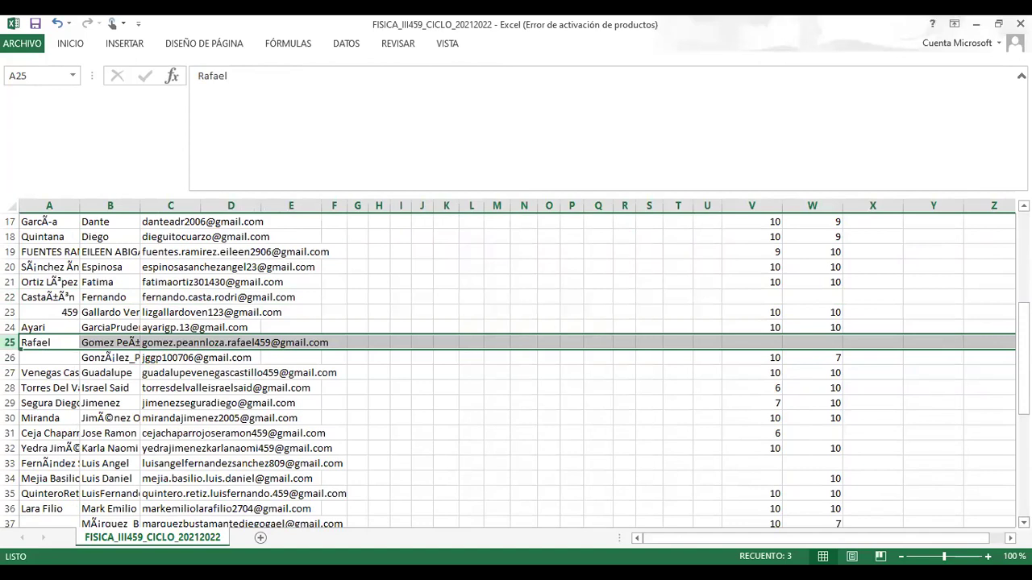
scroll(741, 520, "down", 2)
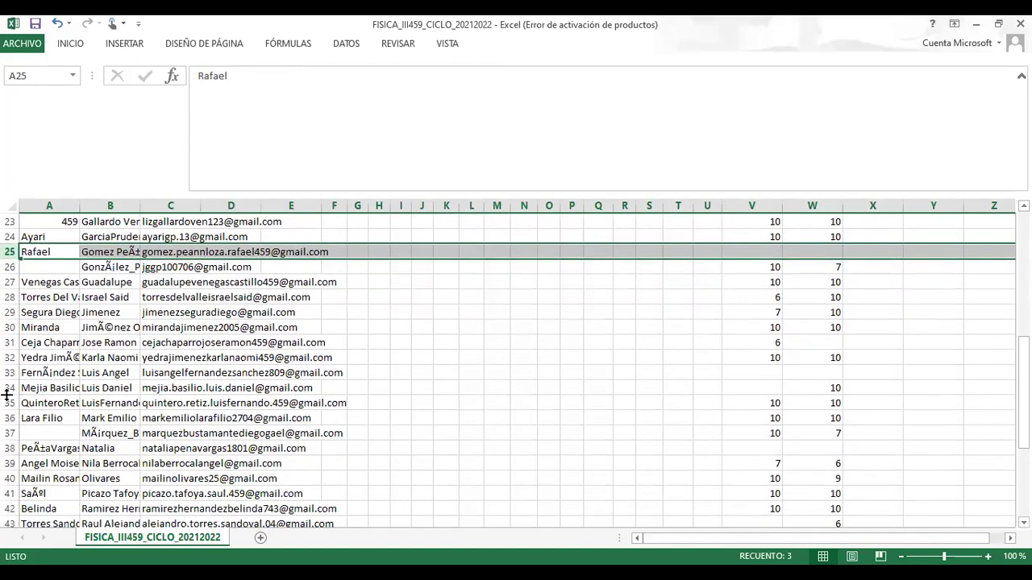
left_click(10, 343)
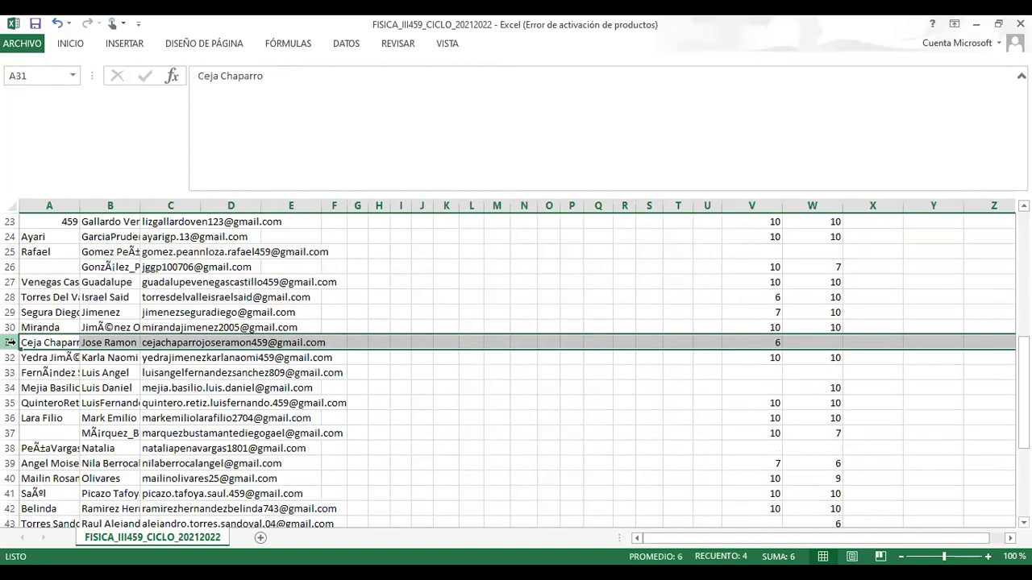
left_click(9, 373)
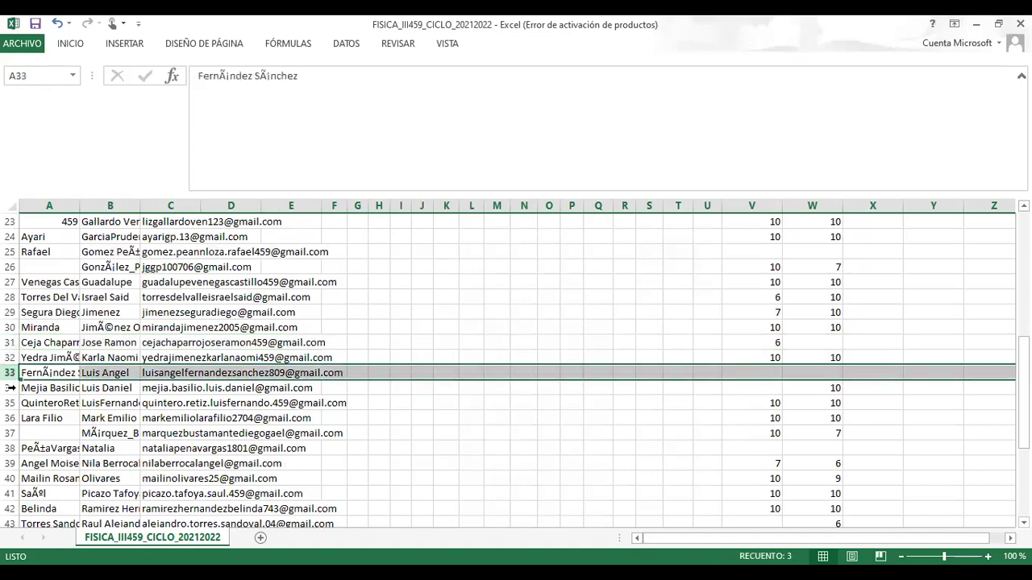
left_click(10, 388)
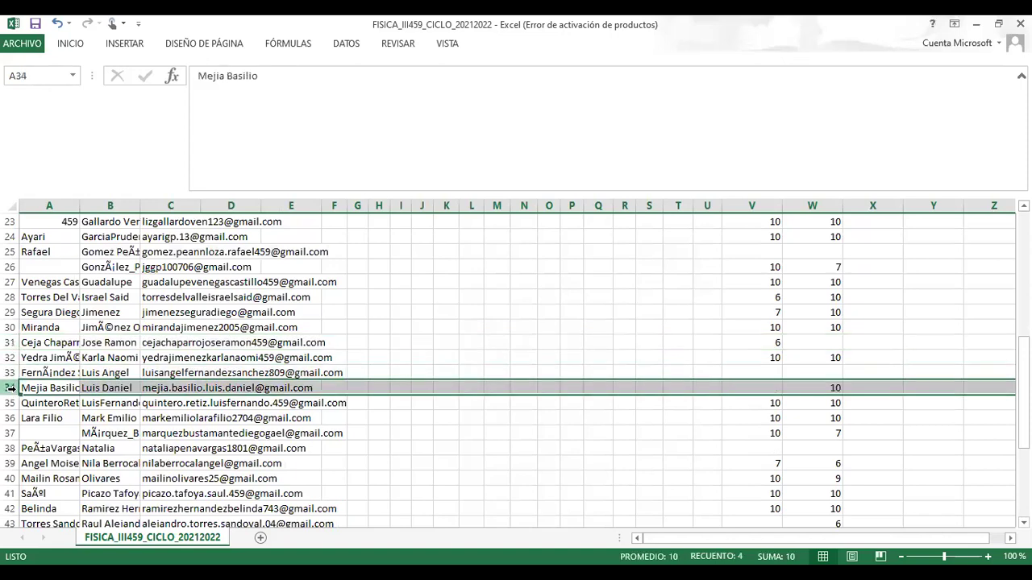
left_click(10, 447)
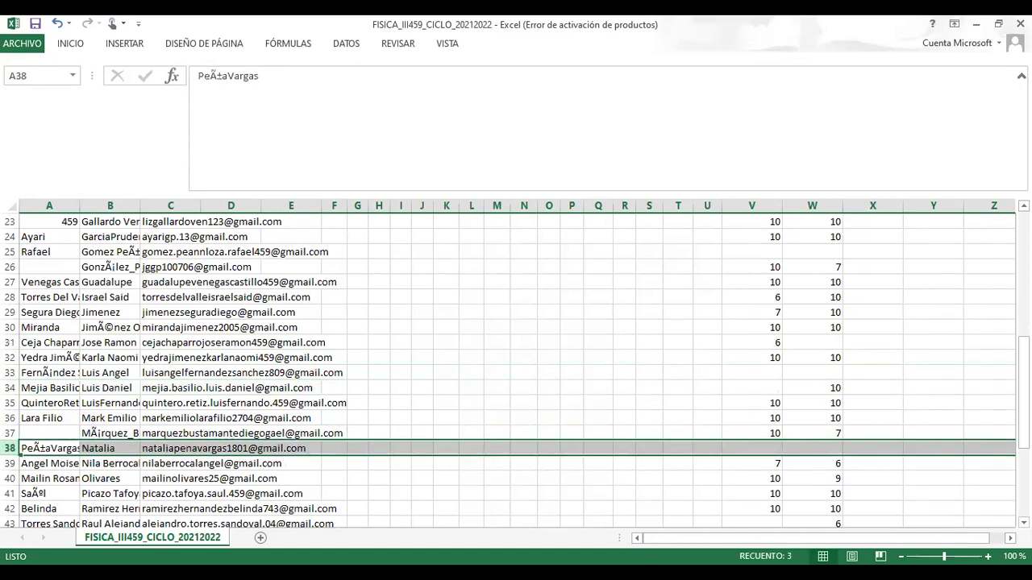
Step: Check the grades in student rows 43 and 45 and review the rest of the list to its end
scroll(295, 493, "down", 4)
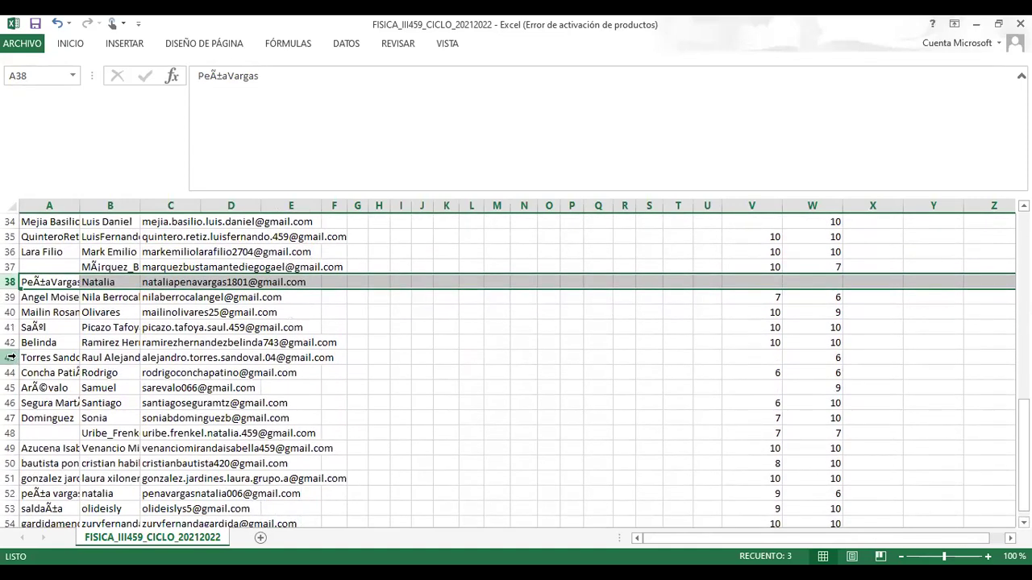
left_click(10, 359)
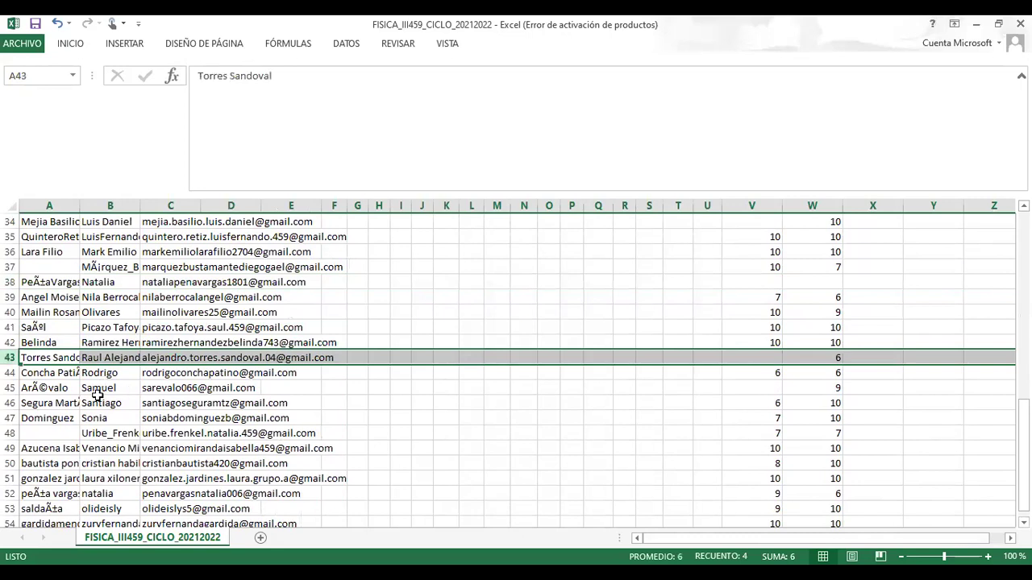
left_click(10, 388)
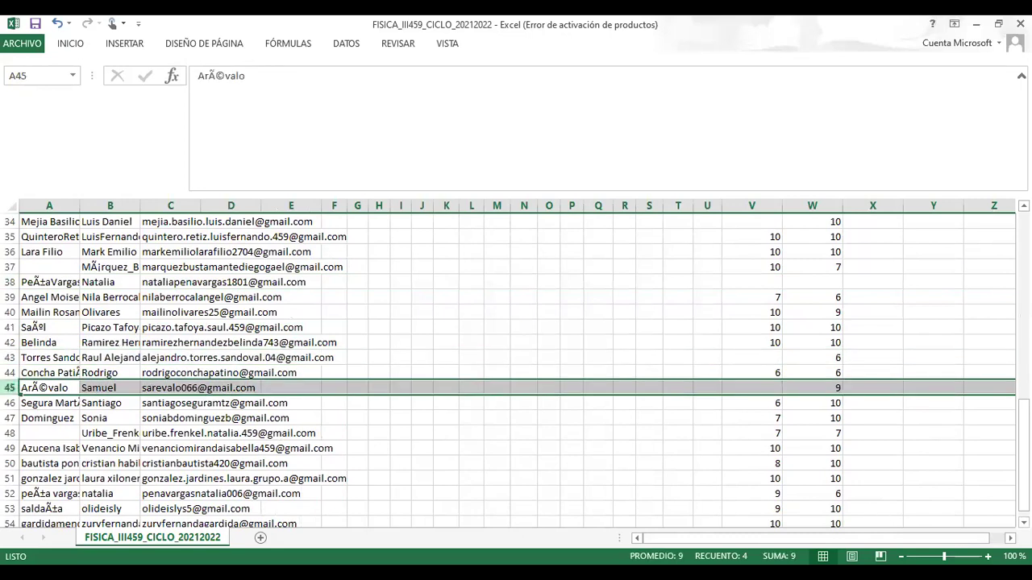
left_click_drag(1024, 522, 1024, 522)
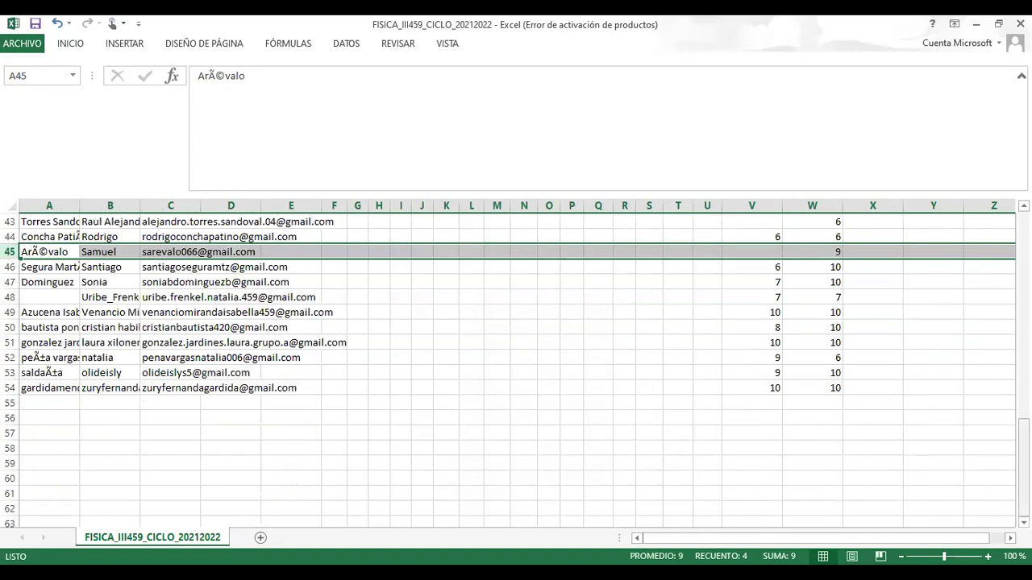
left_click_drag(1023, 468, 1024, 257)
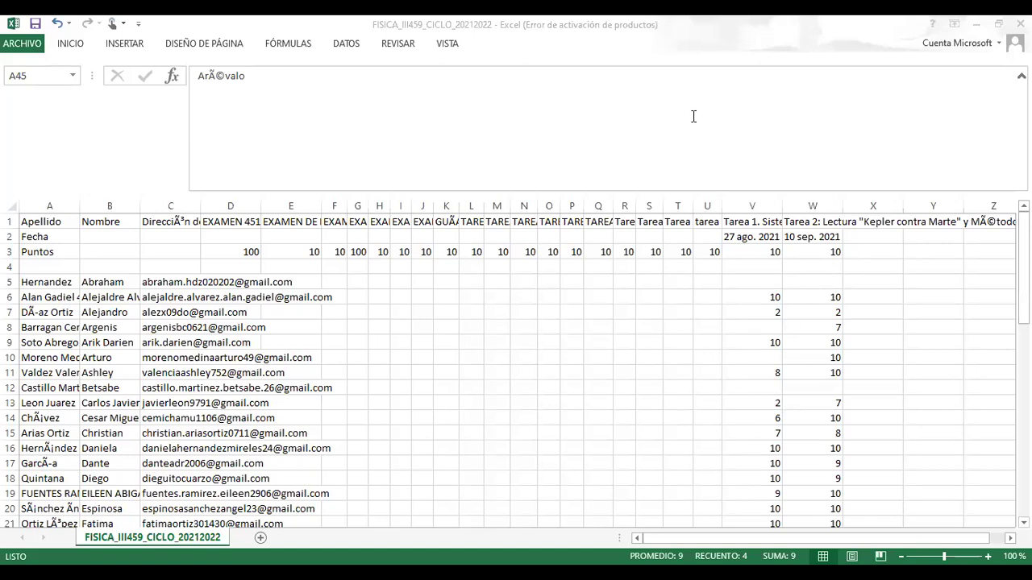
left_click(508, 41)
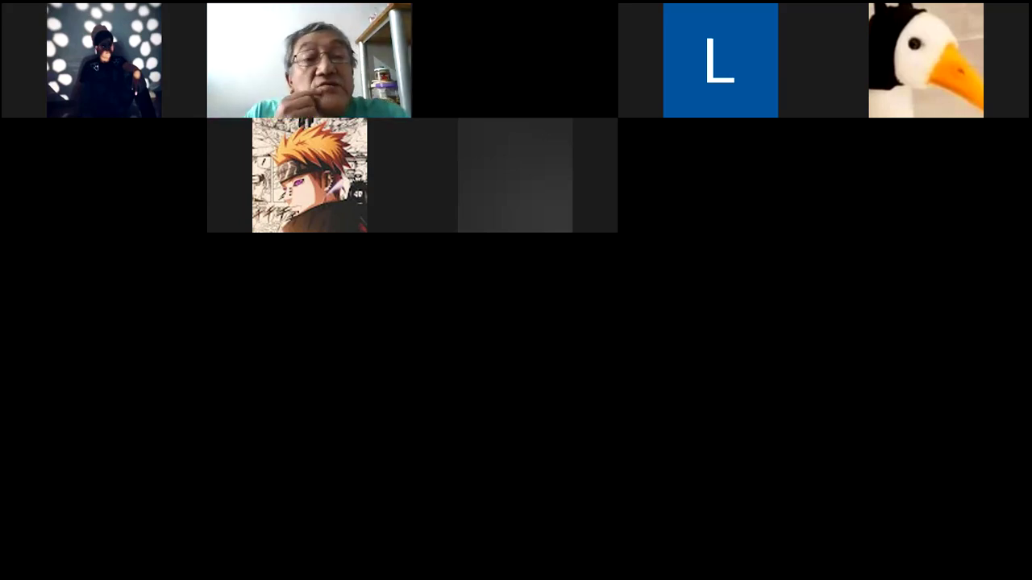
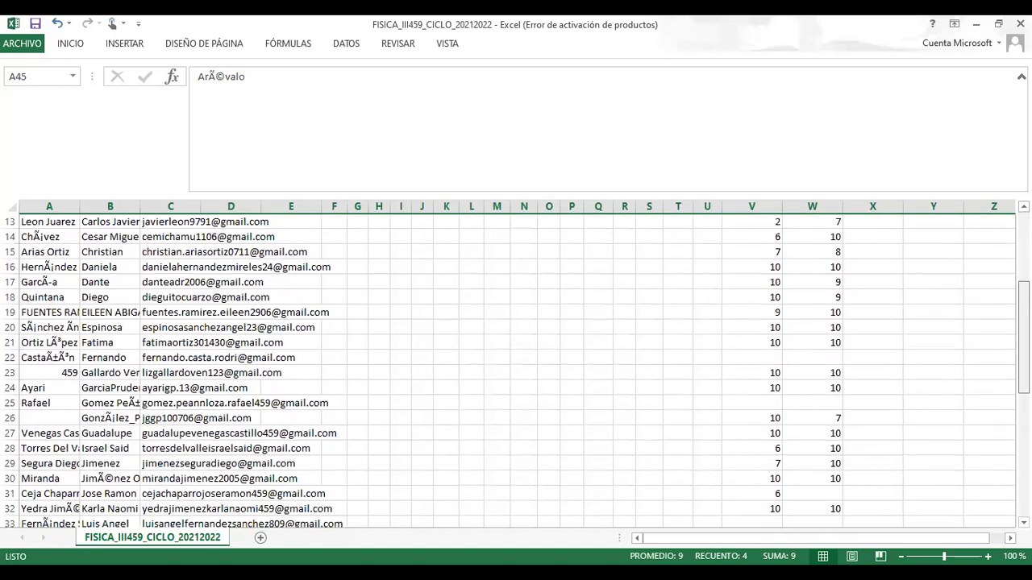
Step: Locate student row 38 again and inspect its Tarea 1 and Tarea 2 grade cells
scroll(516, 371, "down", 3)
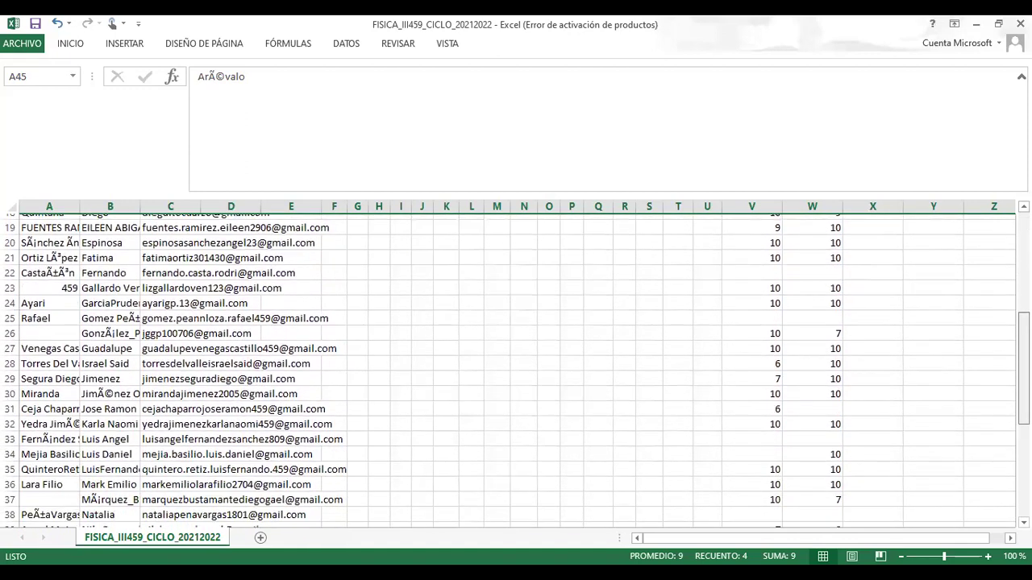
scroll(516, 371, "down", 3)
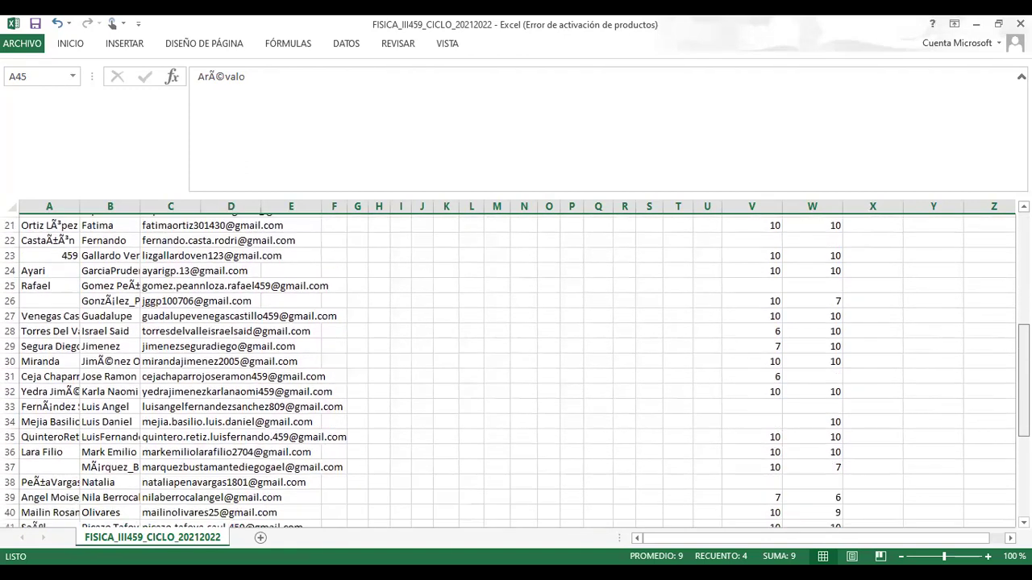
left_click(10, 479)
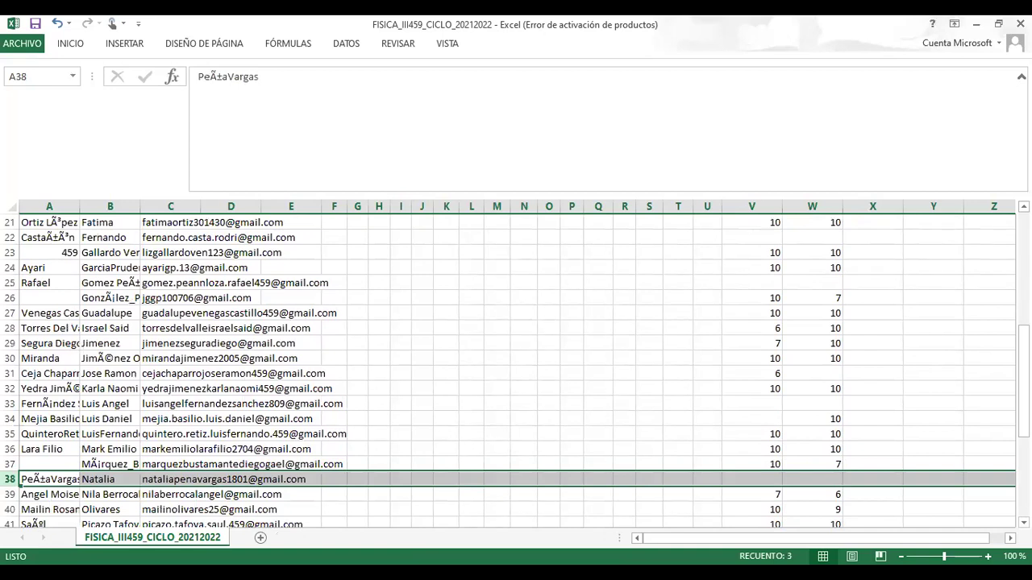
left_click(751, 477)
left_click(828, 483)
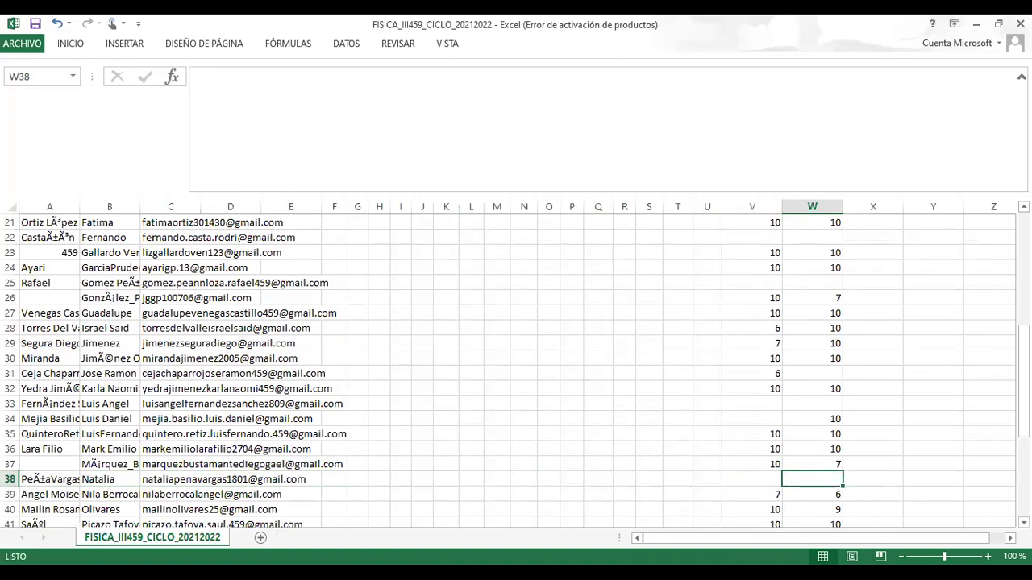
scroll(516, 371, "up", 6)
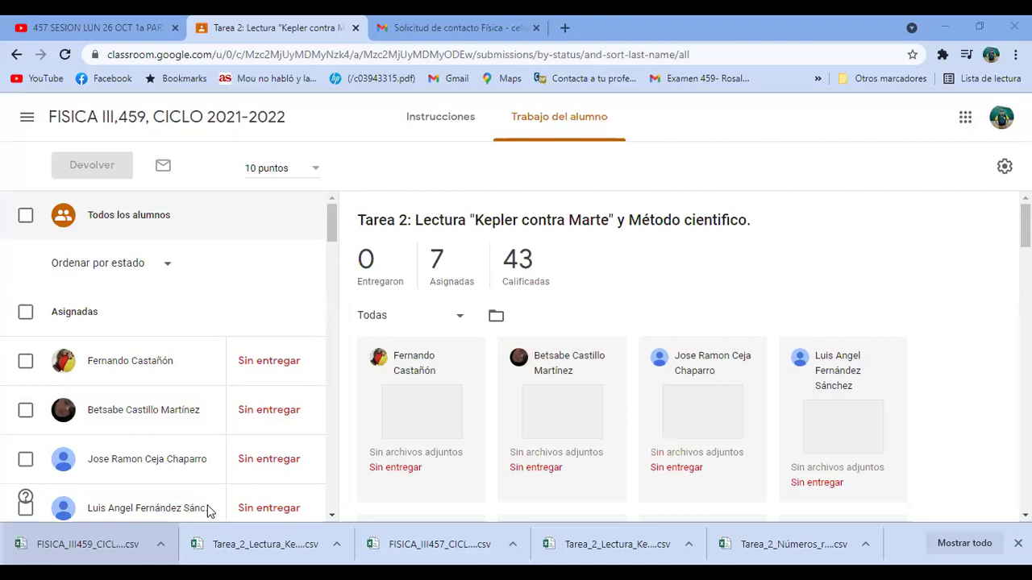
Step: In Google Classroom's Tarea 2 student work, open the submission of the student listed in spreadsheet row 38
left_click_drag(334, 231, 333, 246)
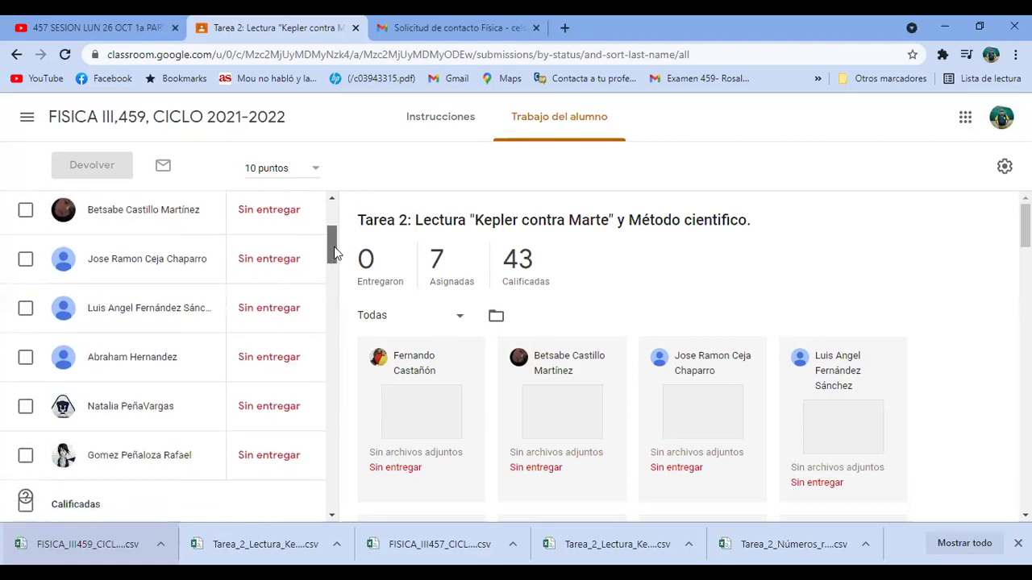
left_click(117, 414)
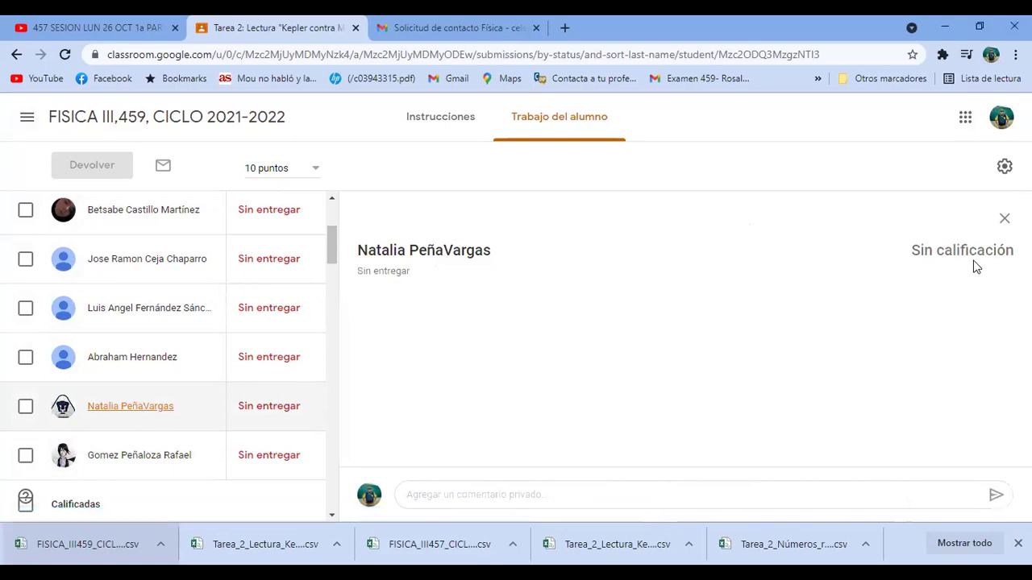
Step: Go back to the FISICA III,459 class page and reopen the student work for Tarea 2 from its classwork
left_click(212, 120)
left_click(455, 115)
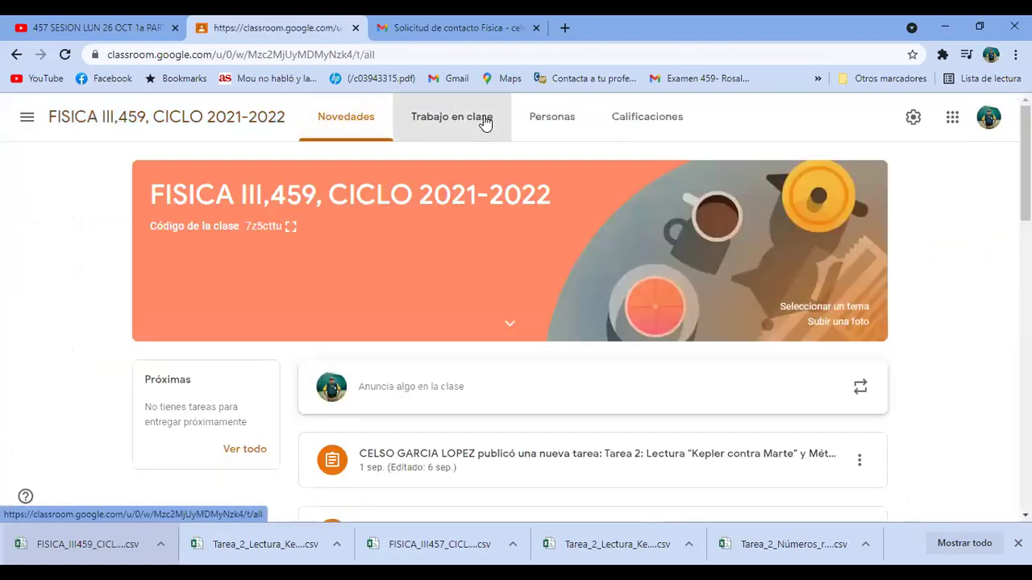
left_click_drag(795, 280, 797, 316)
left_click(259, 410)
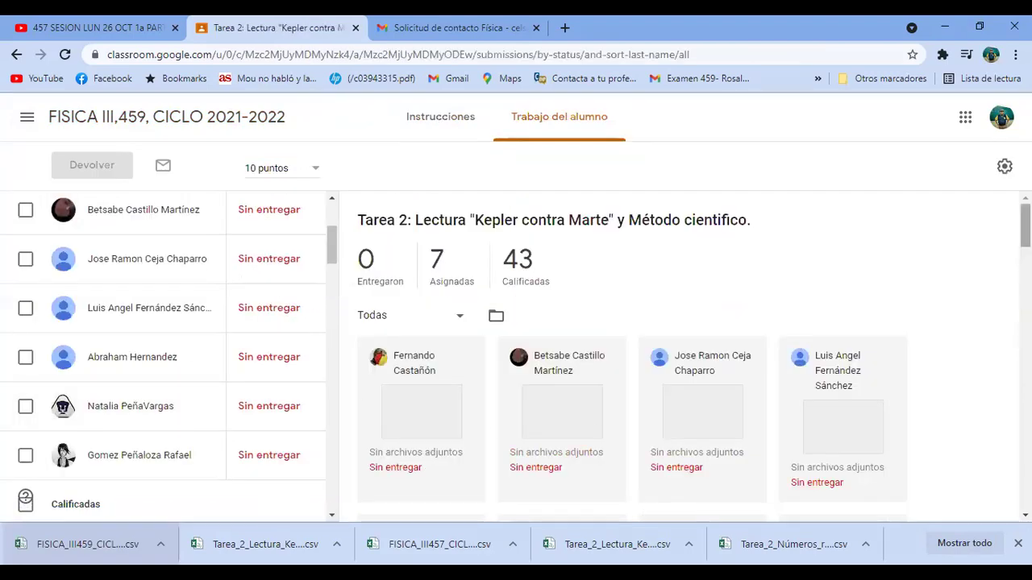
Step: Find the card of the student from spreadsheet row 38 among the Tarea 2 submissions and open it in the grading view
scroll(693, 356, "down", 1)
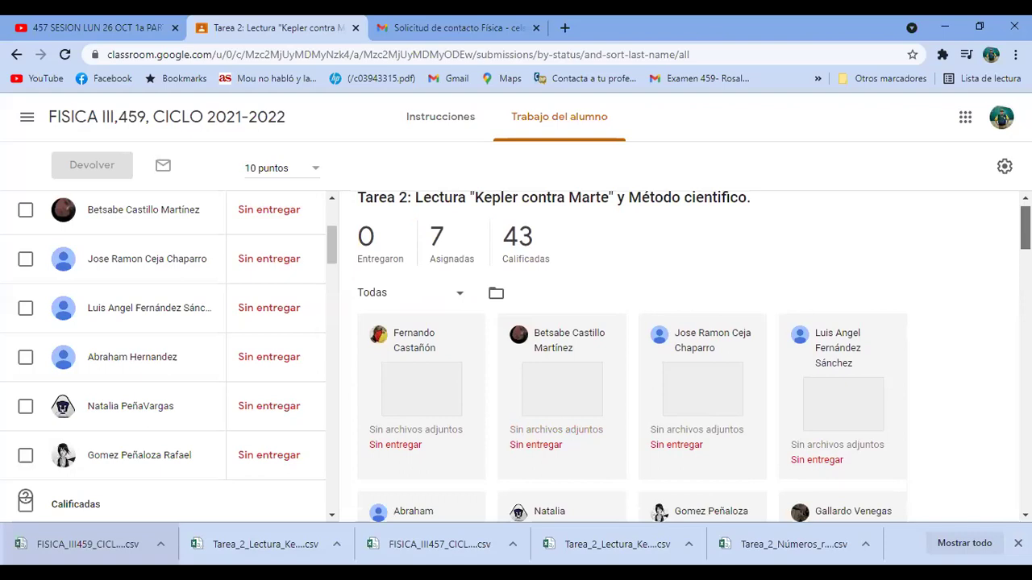
scroll(693, 357, "down", 1)
scroll(693, 357, "down", 1)
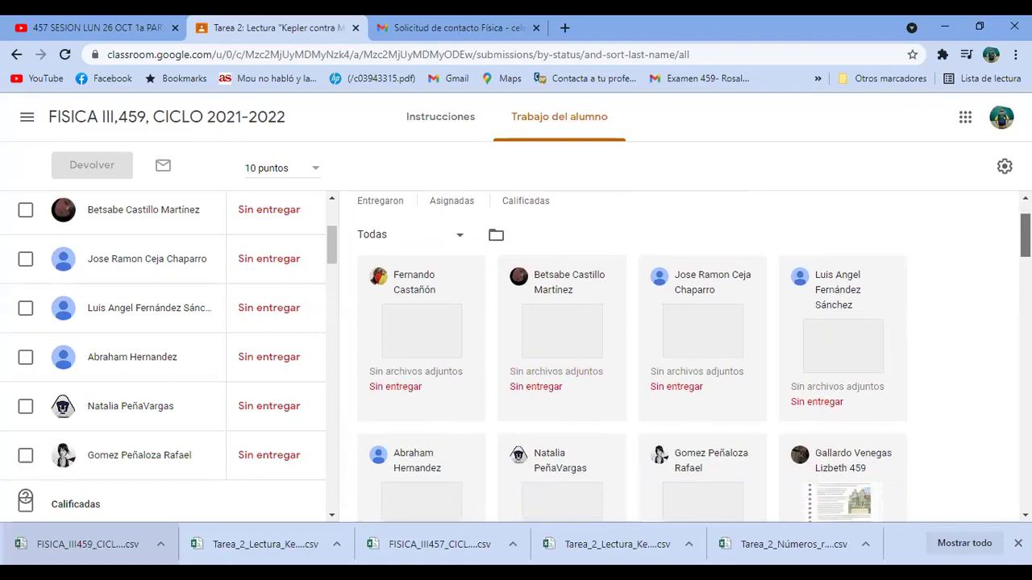
scroll(693, 357, "down", 3)
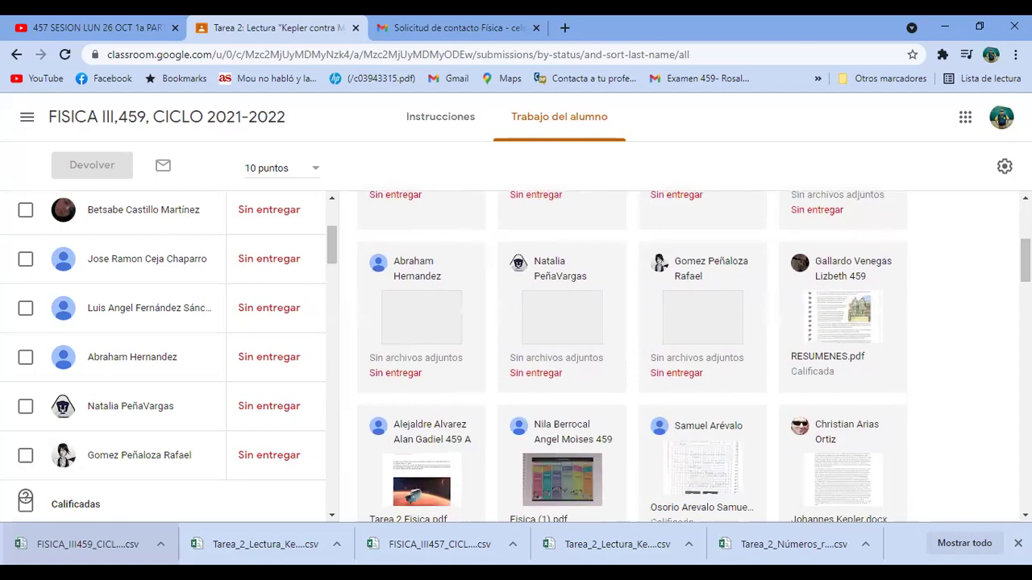
left_click(560, 314)
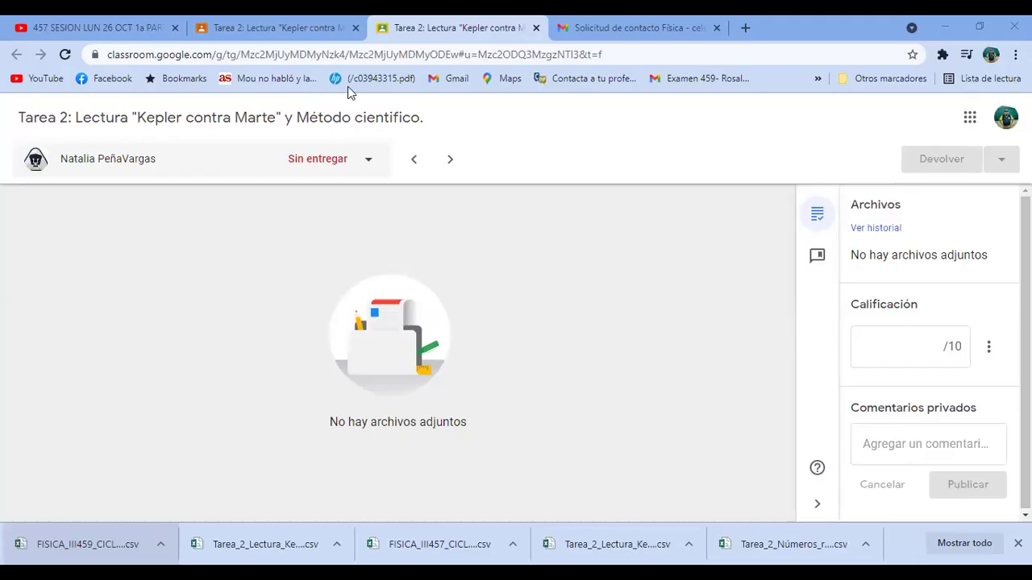
Step: Close the grading view and open the graded Tarea 2 submission under the same student's other account in the student list
left_click(536, 27)
left_click_drag(330, 263, 369, 432)
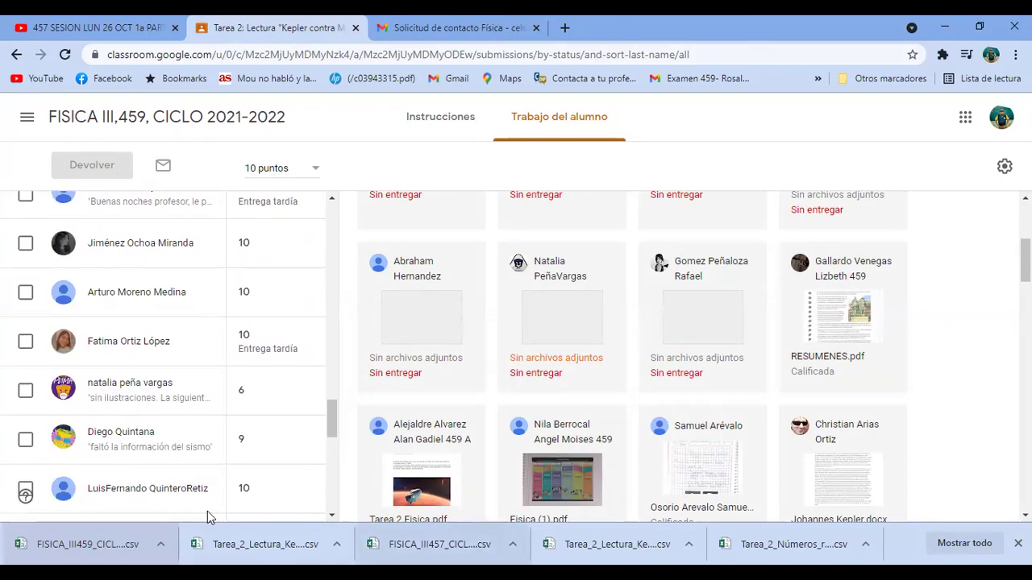
left_click(153, 386)
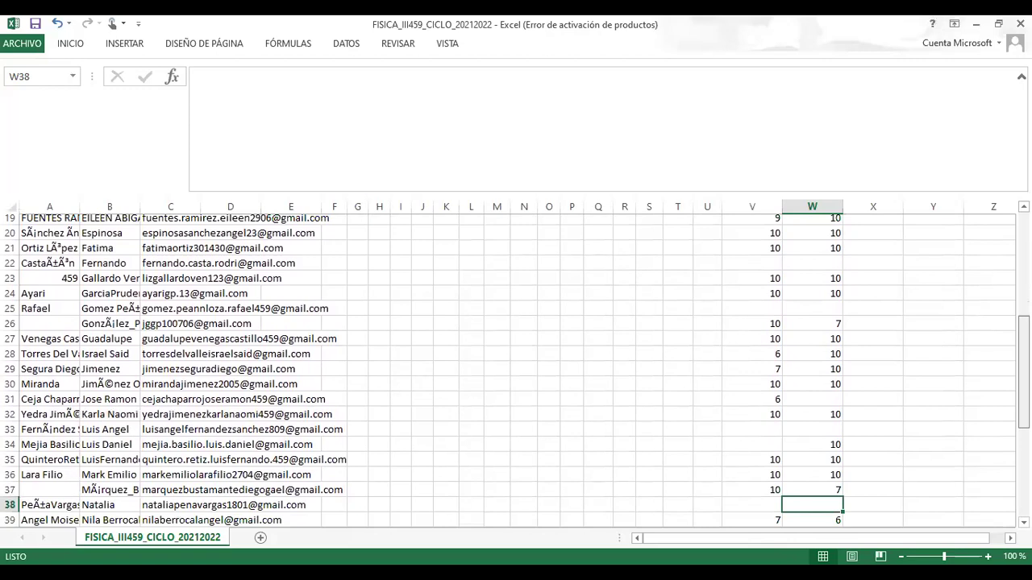
Step: In the Excel grade sheet, locate the student's second entry and highlight row 52 to check its Tarea 1 and Tarea 2 grades
scroll(516, 370, "down", 1)
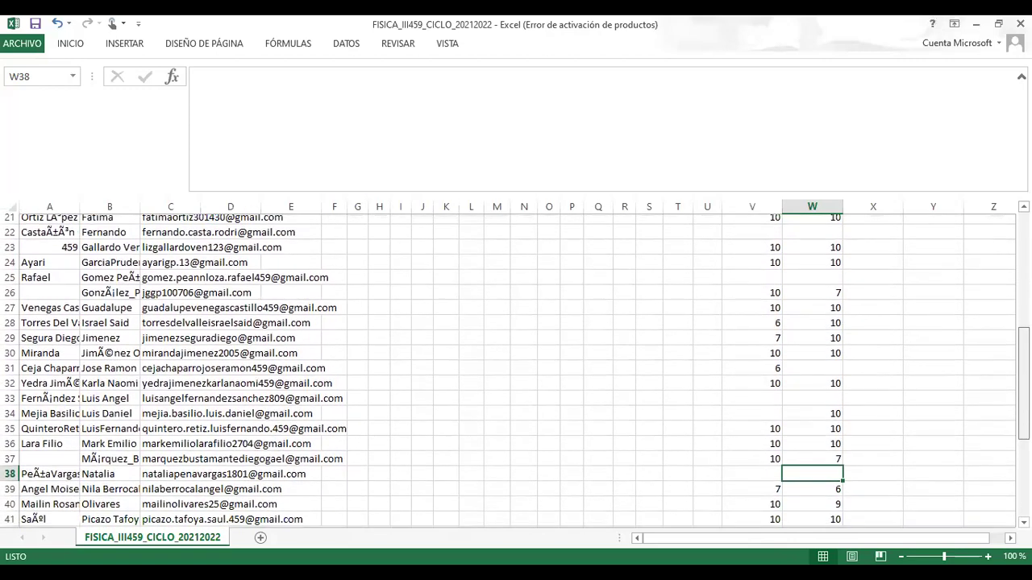
scroll(516, 371, "down", 1)
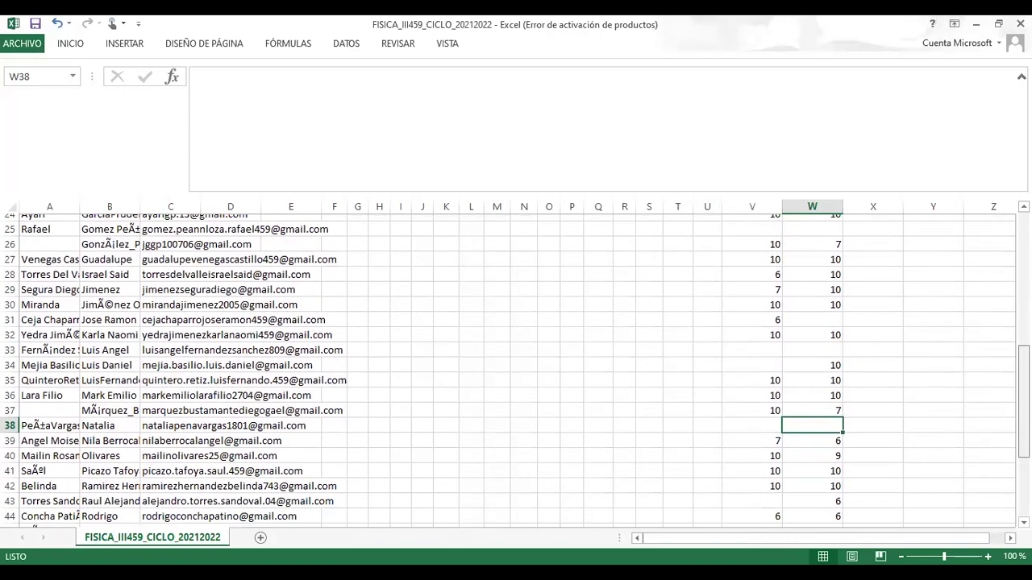
scroll(516, 371, "down", 1)
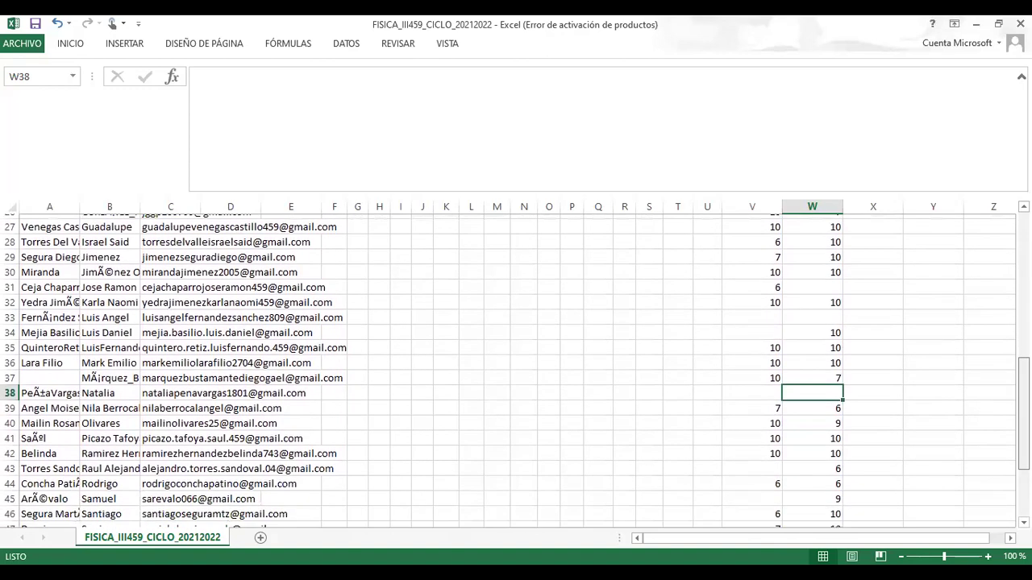
scroll(516, 371, "down", 1)
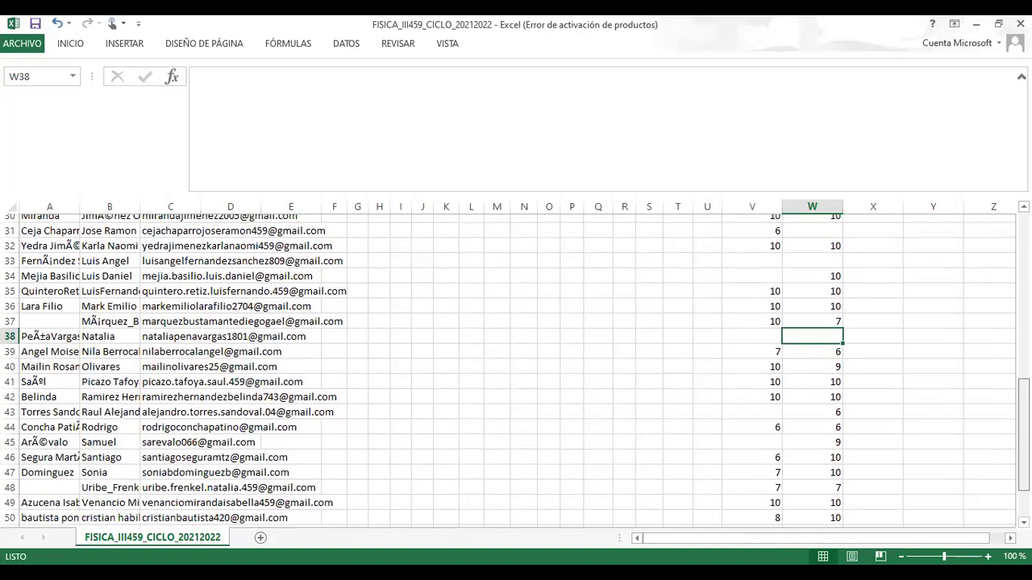
scroll(516, 371, "down", 1)
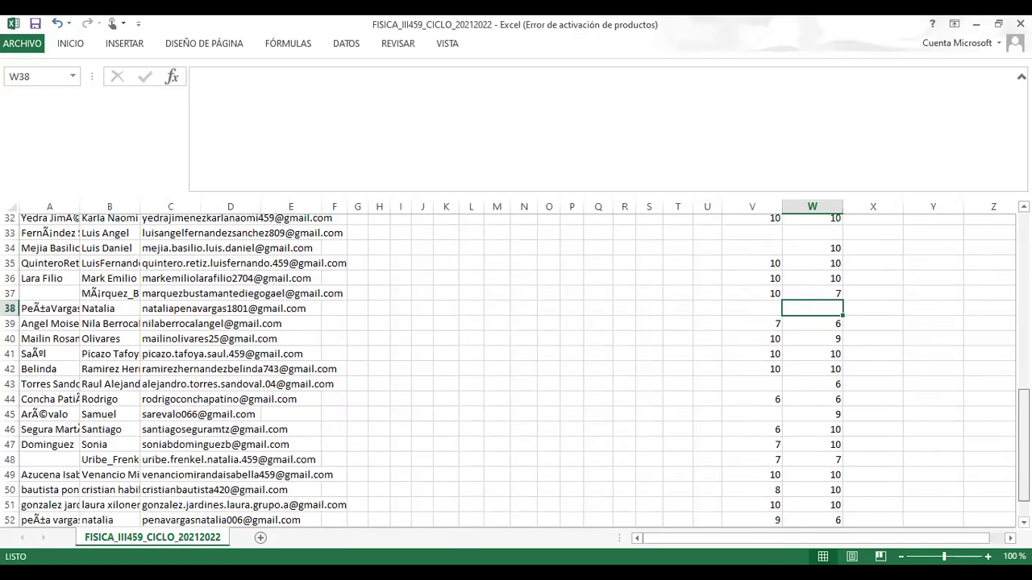
scroll(516, 370, "down", 2)
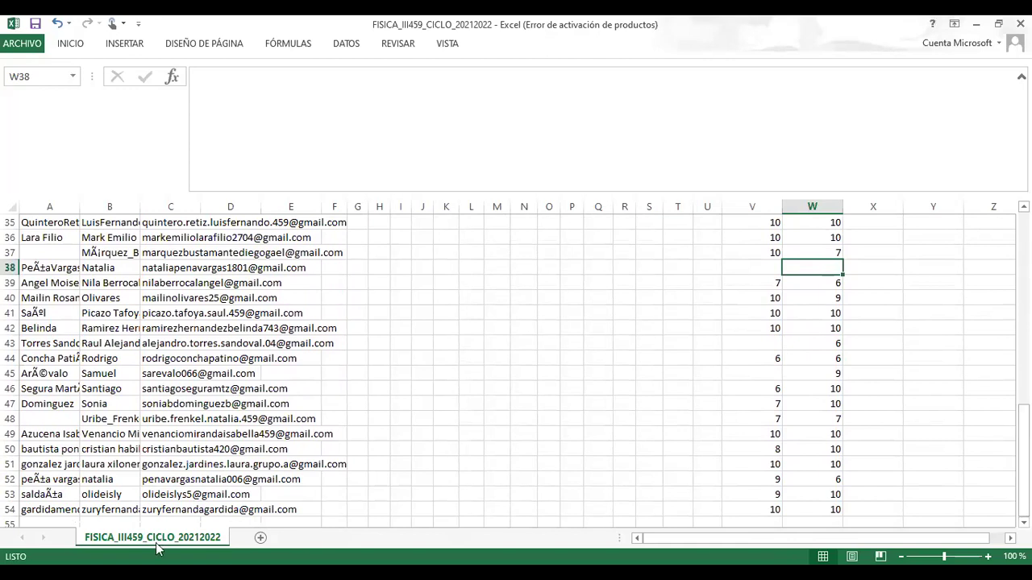
left_click(10, 479)
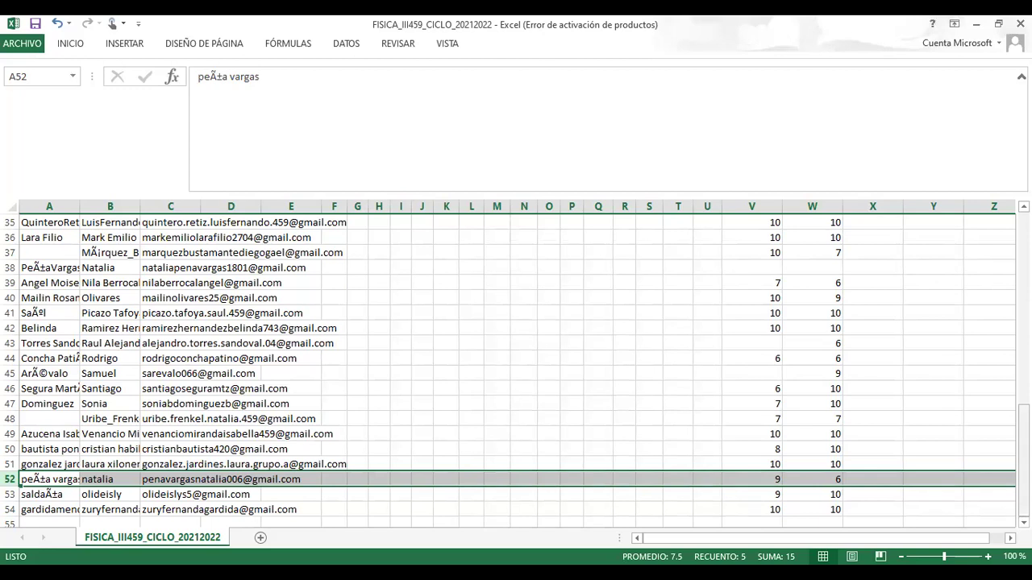
scroll(507, 370, "up", 11)
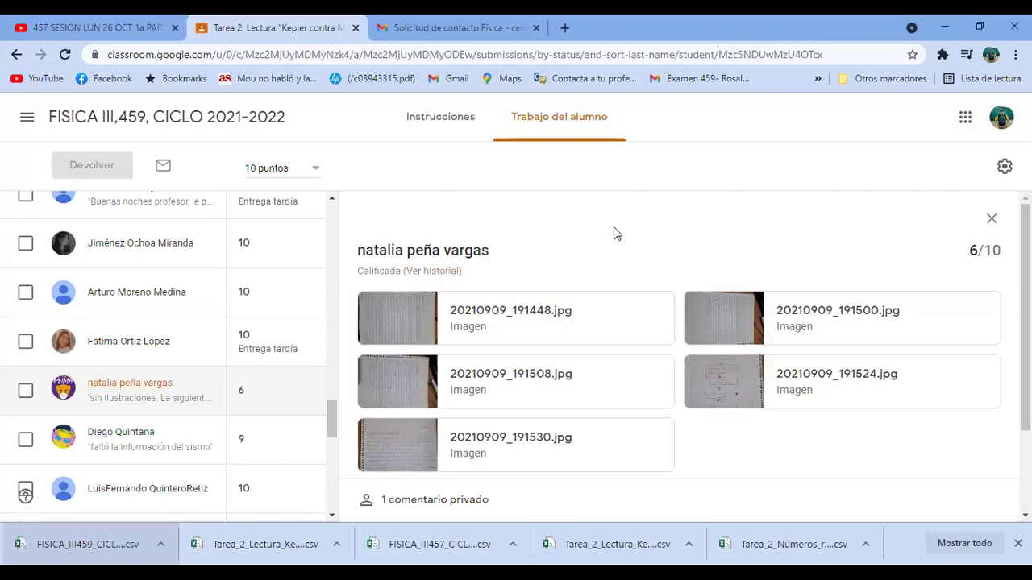
Step: Back in the browser, close the Tarea 2 page and open the Google Classroom class overview in a new tab
left_click(355, 28)
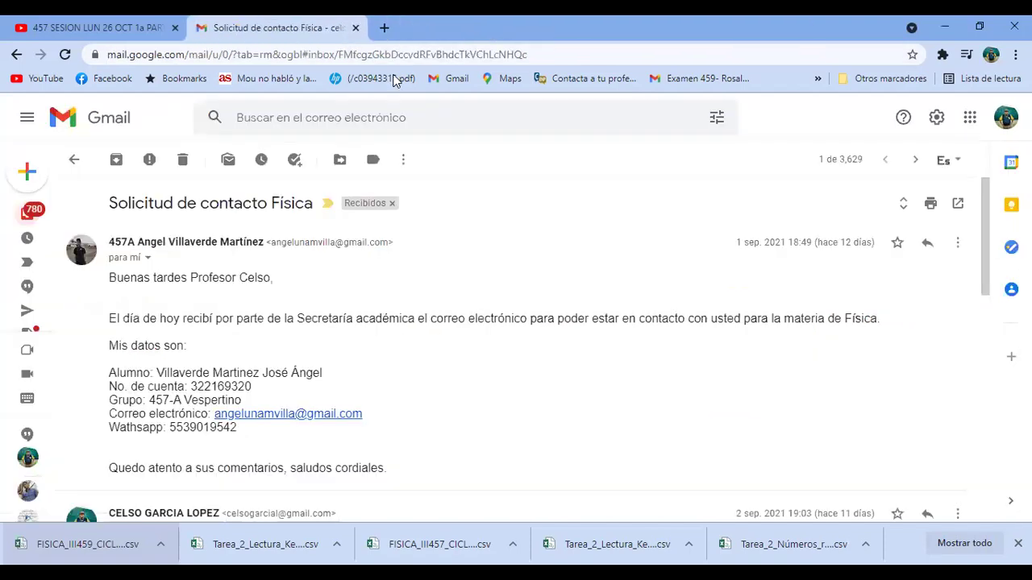
left_click(385, 27)
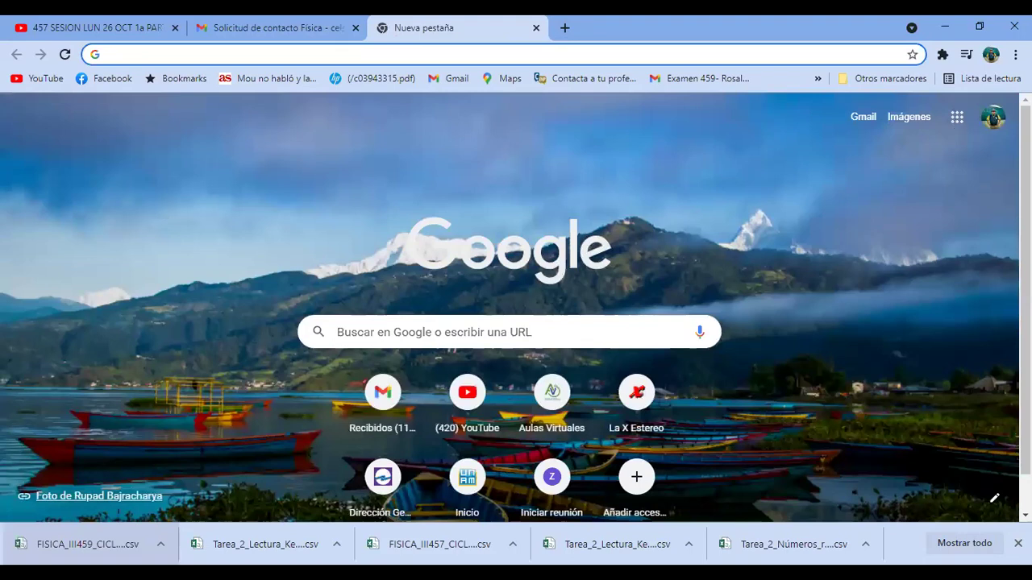
left_click(957, 117)
scroll(927, 322, "down", 5)
left_click(972, 345)
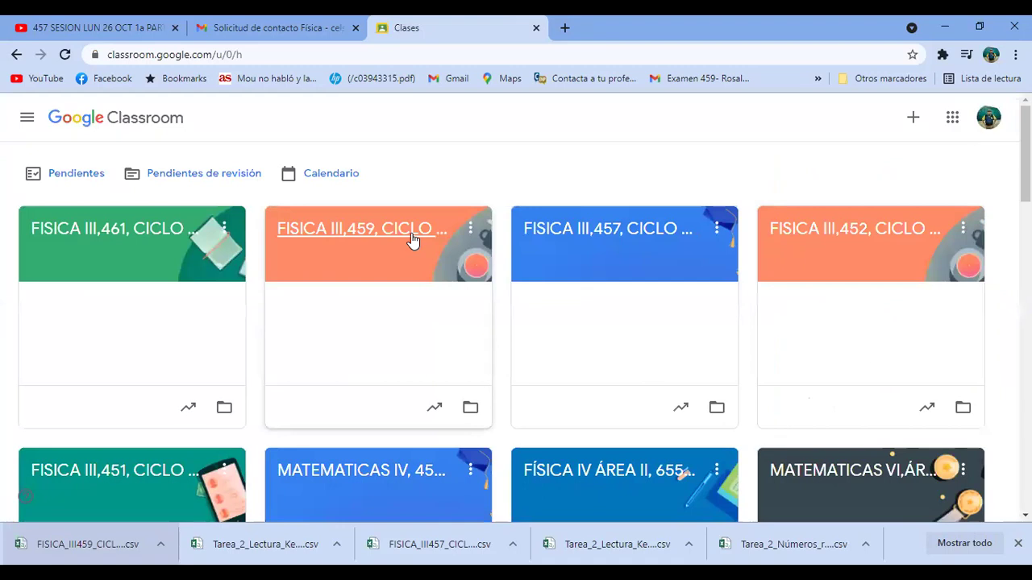
Step: Open the people list of the FISICA III,459 class and look through the students for the duplicated student's accounts
left_click(413, 239)
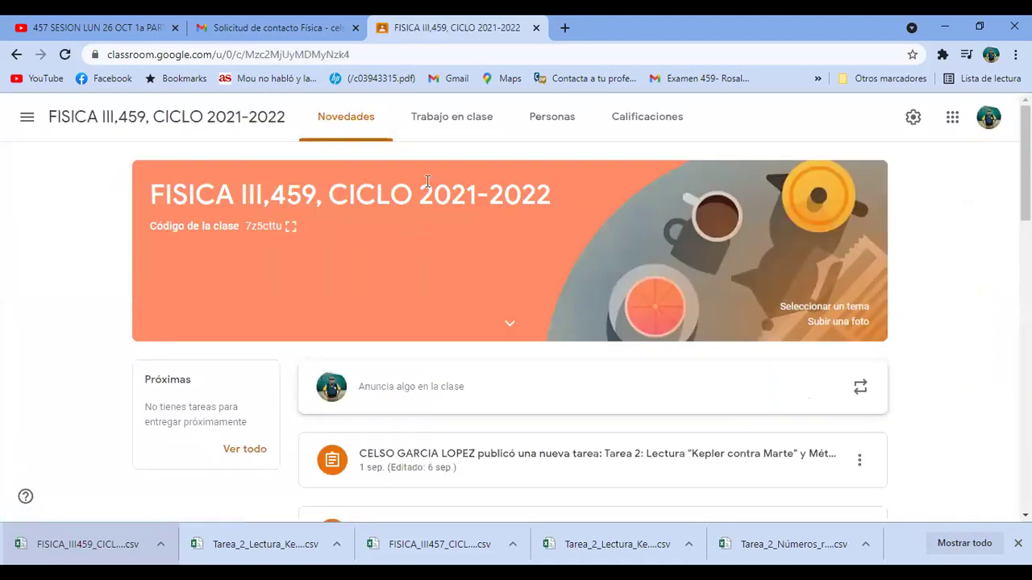
left_click(564, 119)
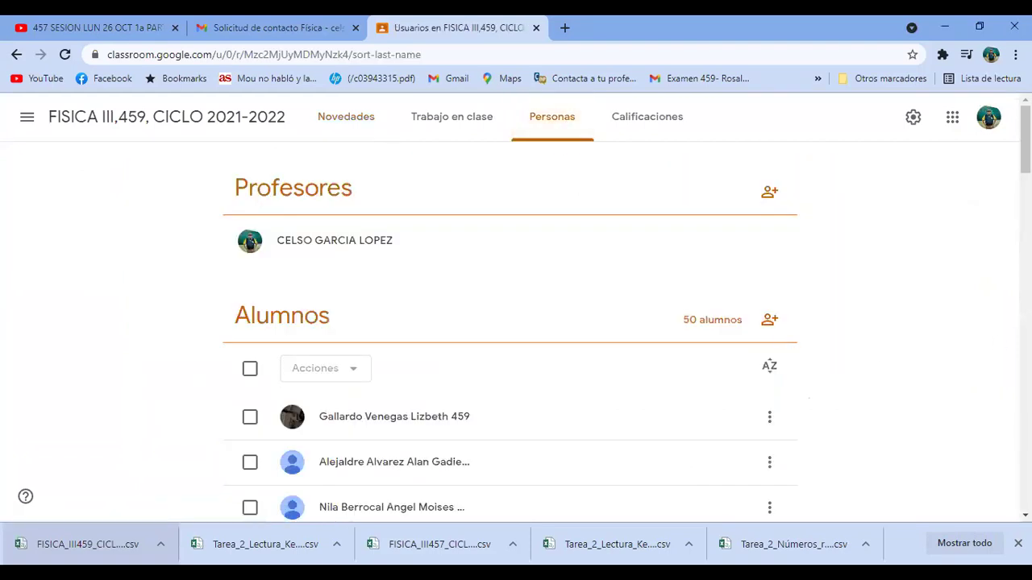
scroll(1026, 145, "down", 1)
scroll(509, 323, "down", 2)
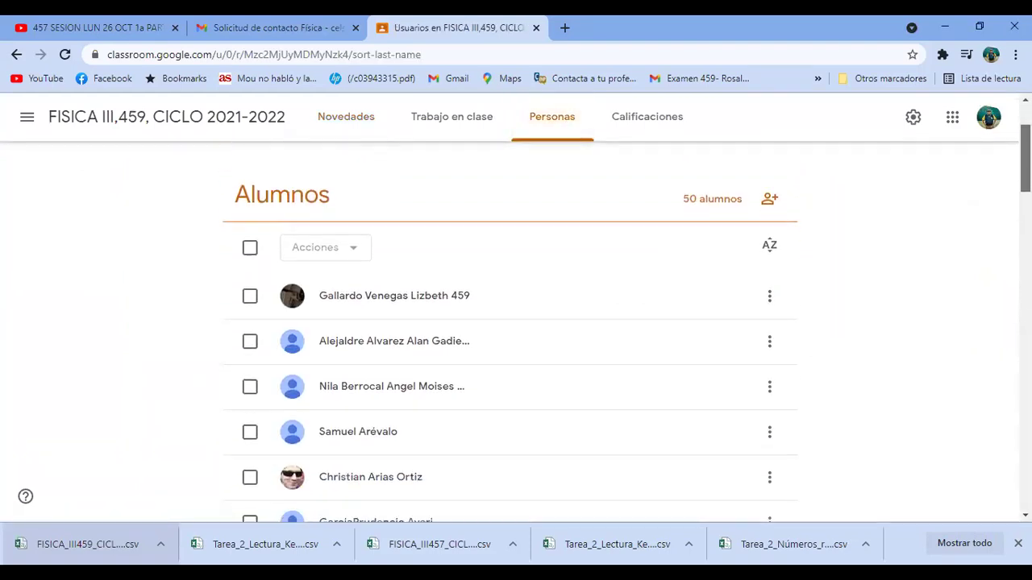
scroll(510, 331, "down", 2)
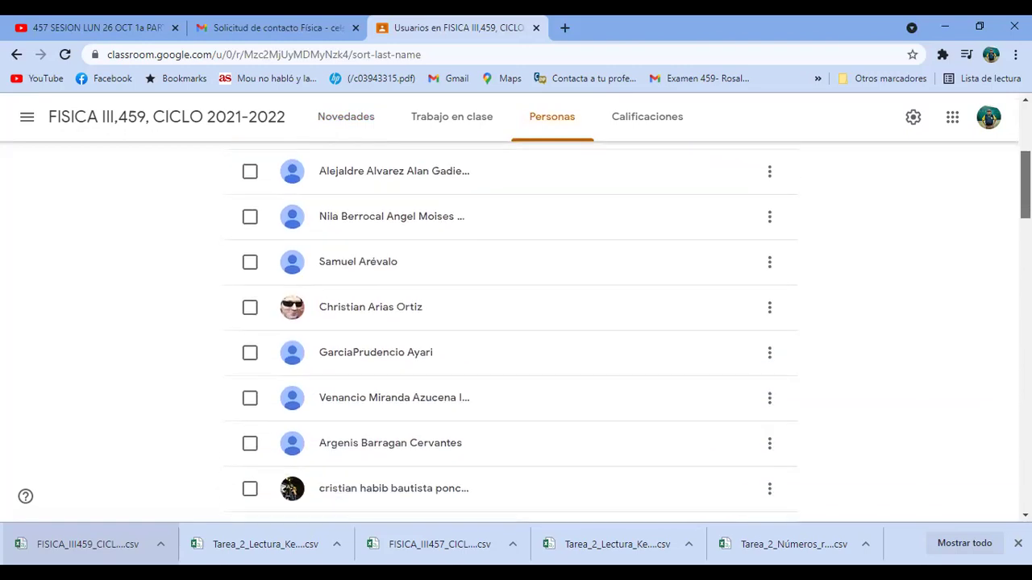
scroll(509, 330, "down", 3)
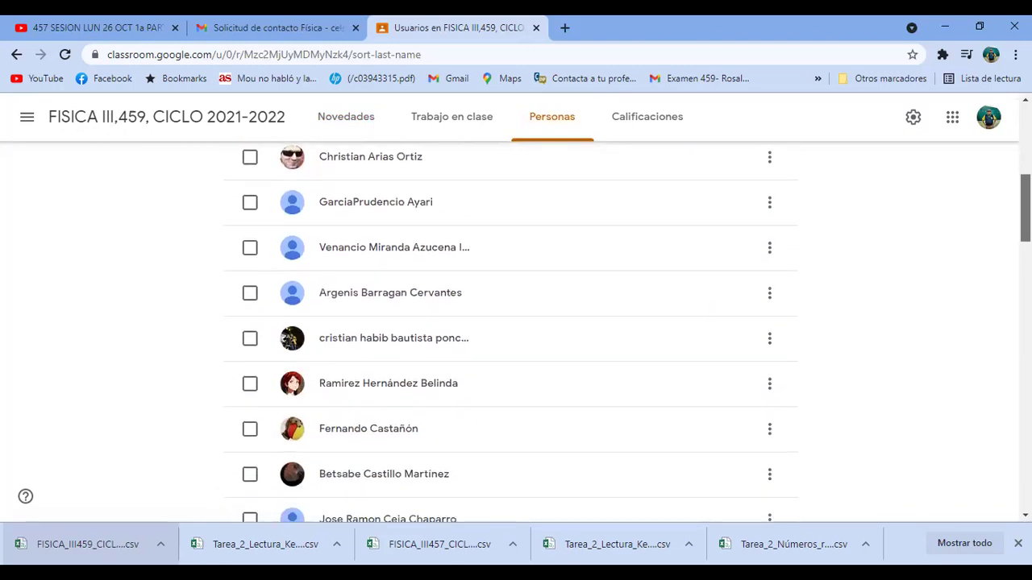
scroll(510, 331, "down", 2)
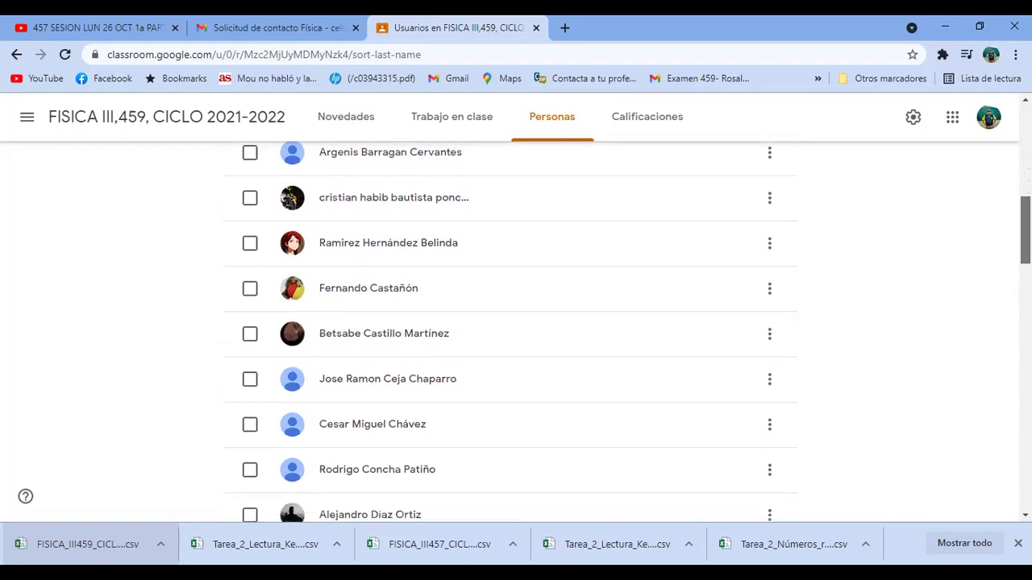
scroll(510, 331, "down", 4)
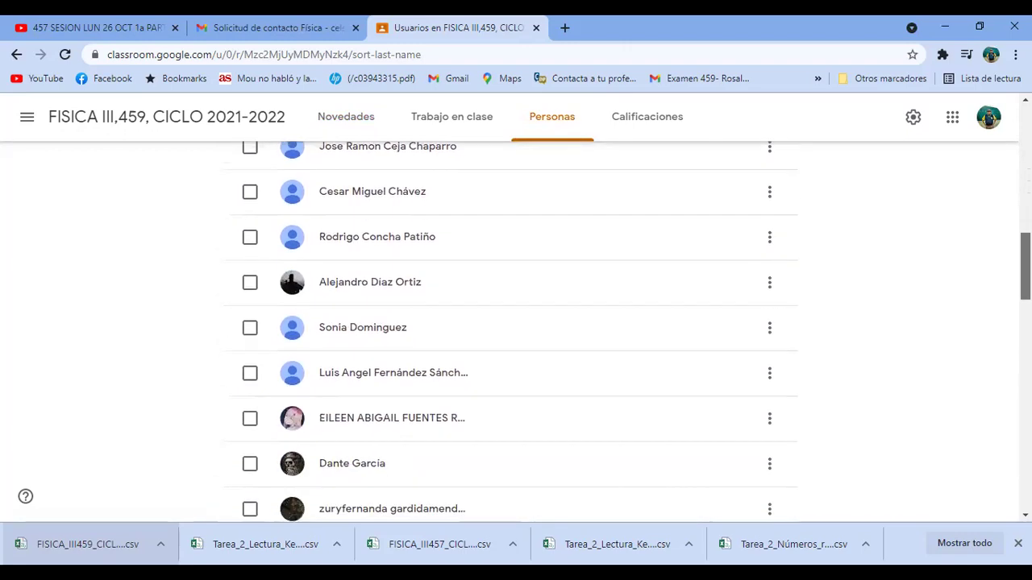
scroll(509, 331, "down", 2)
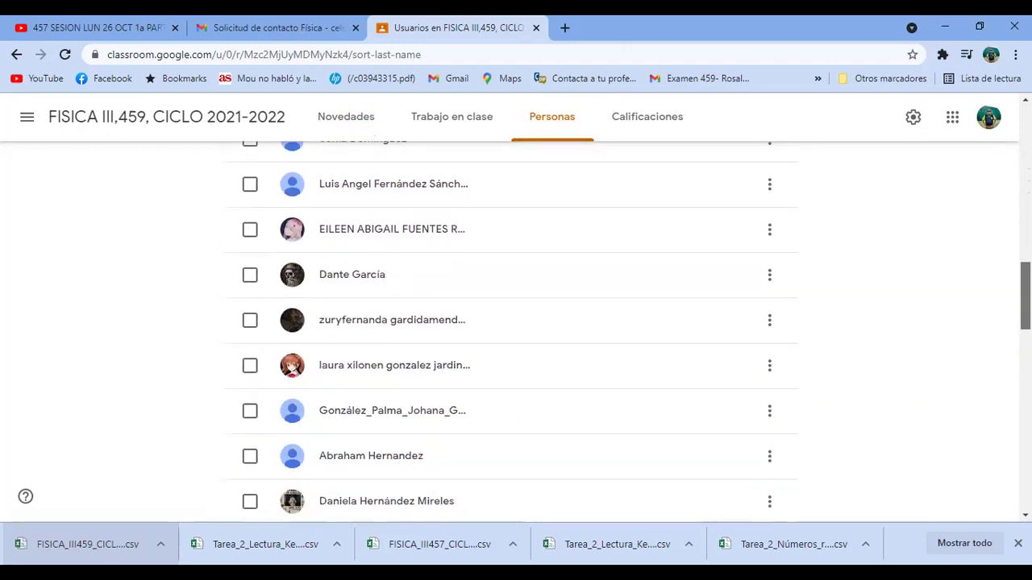
scroll(510, 330, "down", 4)
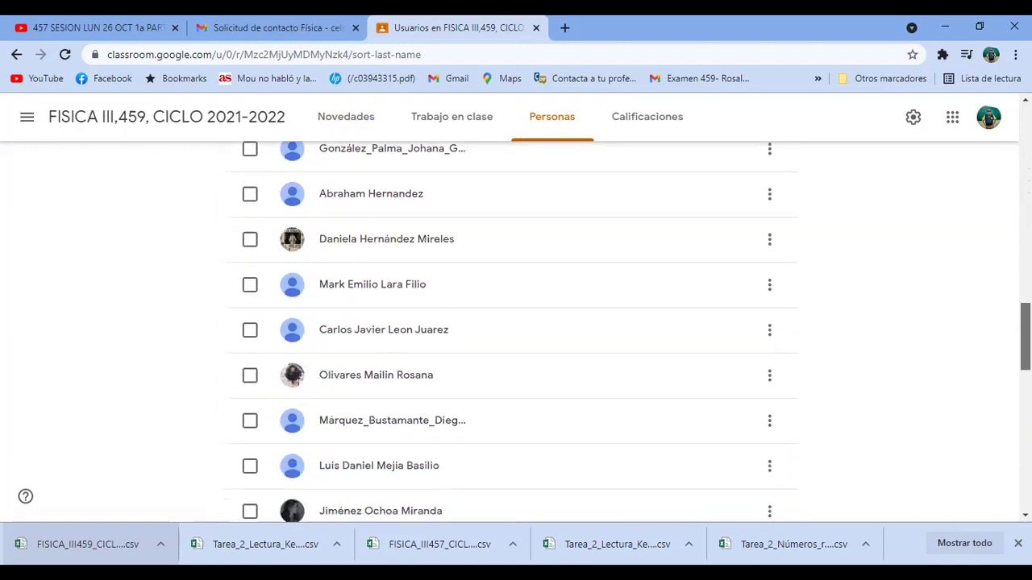
scroll(509, 331, "down", 3)
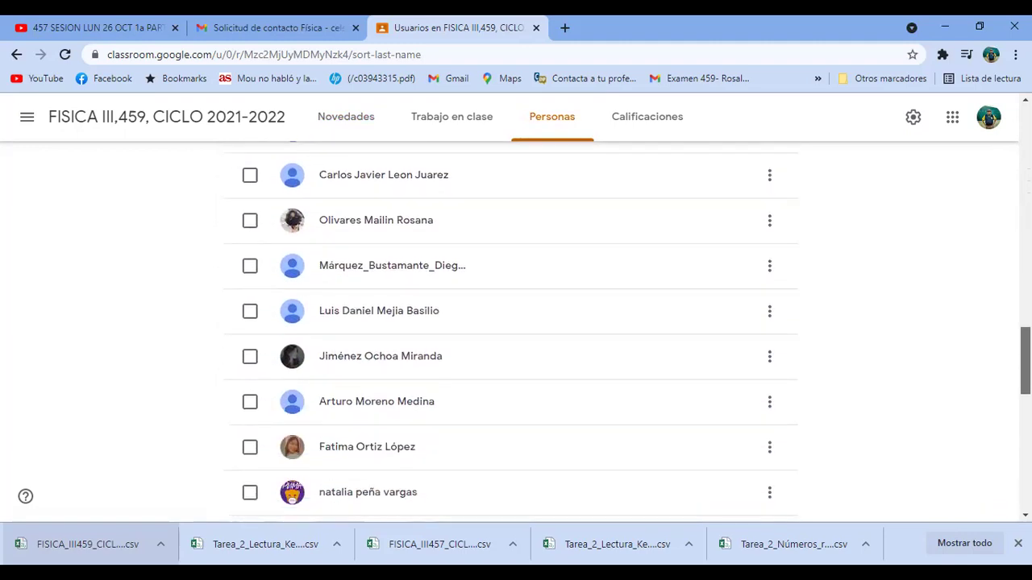